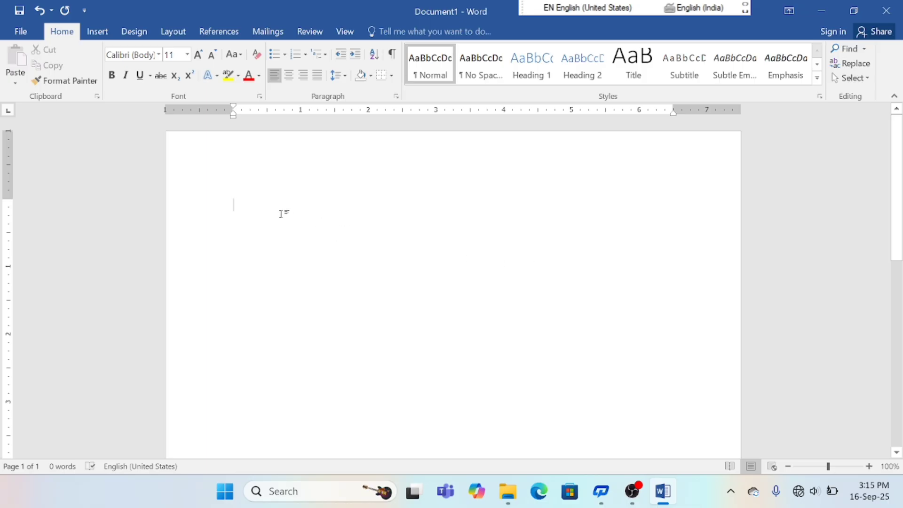
Enter a list of seven first names in the blank document, one name per line.
text(Ram)
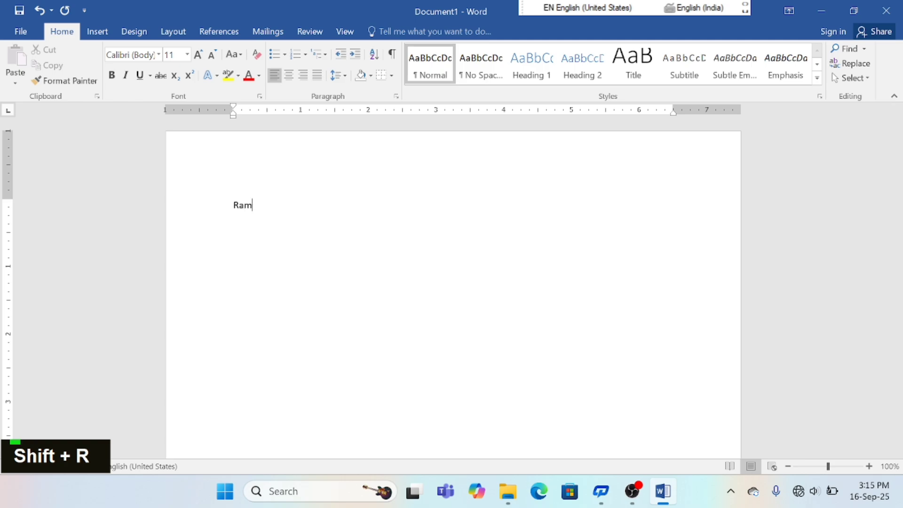
key(Return)
text(shyam)
key(Return)
text(mohan)
key(Return)
text(sohan)
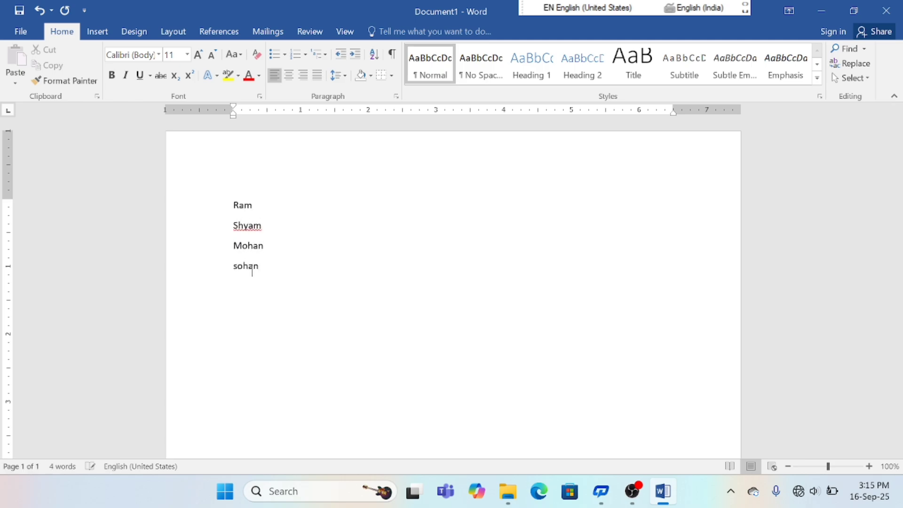
key(Return)
text(seta)
key(Return)
text(geeta)
key(Return)
text(s)
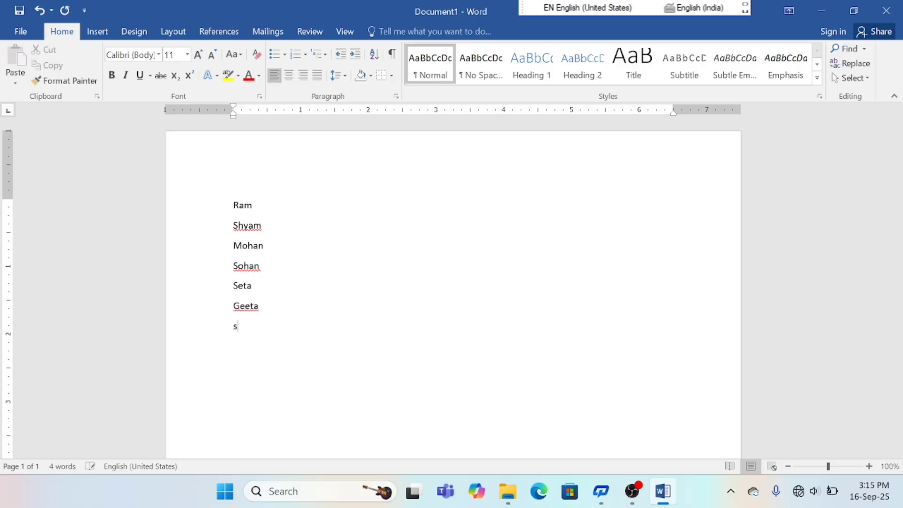
text(angeeta)
key(Return)
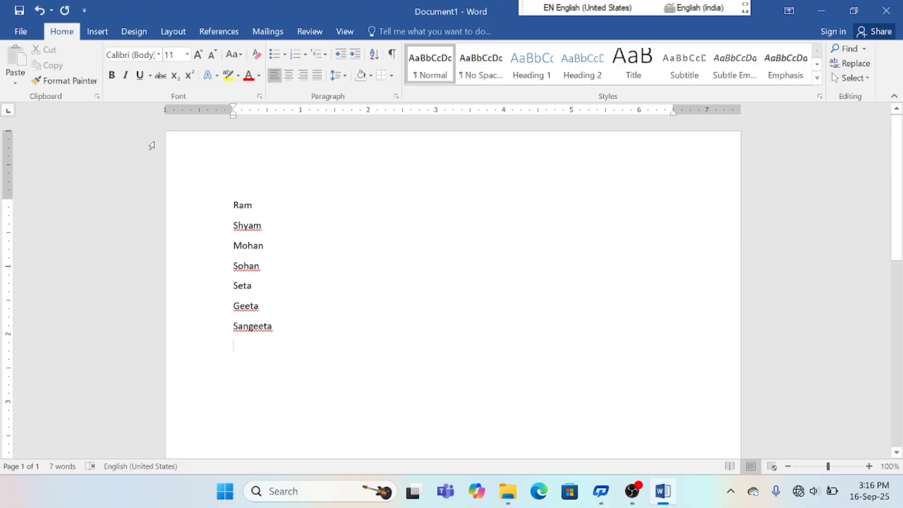
click(31, 30)
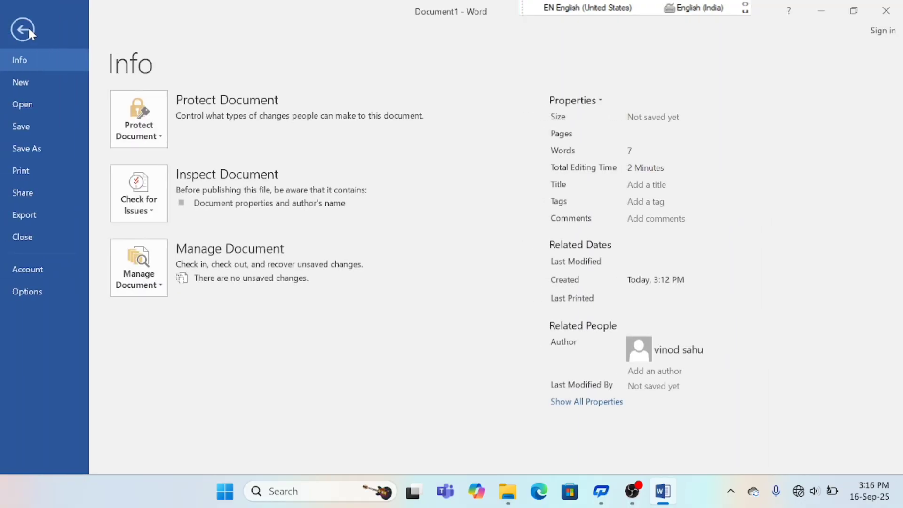
click(32, 131)
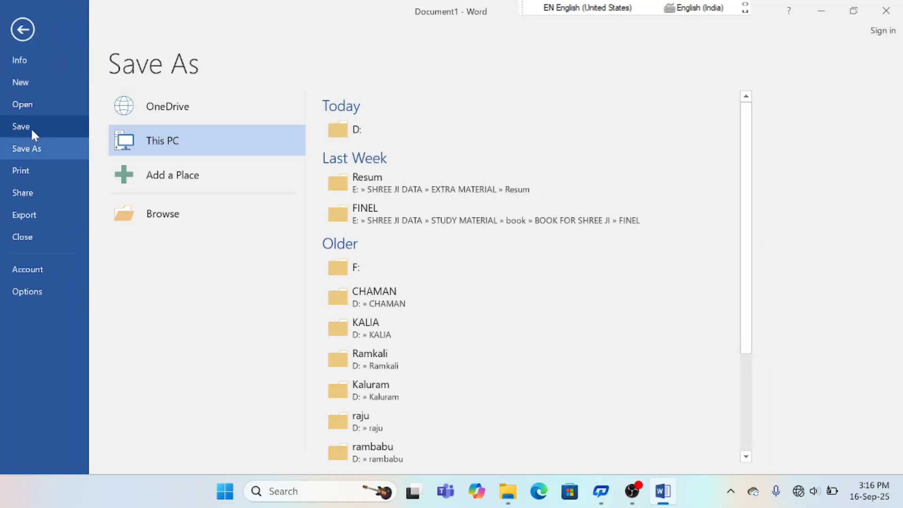
click(23, 29)
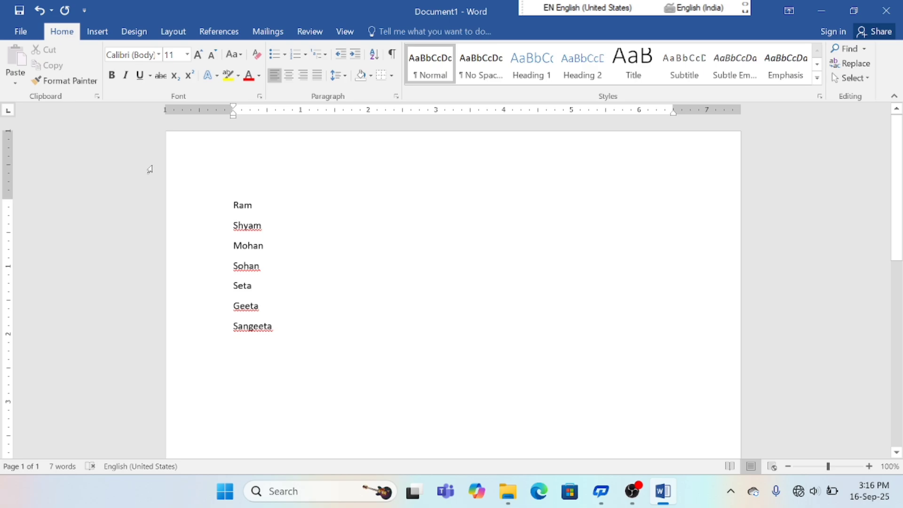
Start saving the document and browse through This PC to Local Disk (D:) as the save location.
key(ctrl+s)
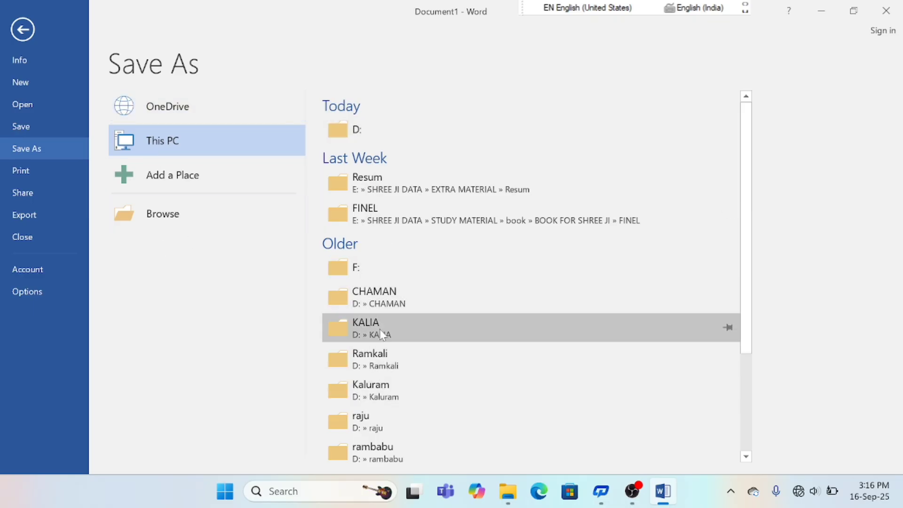
click(162, 216)
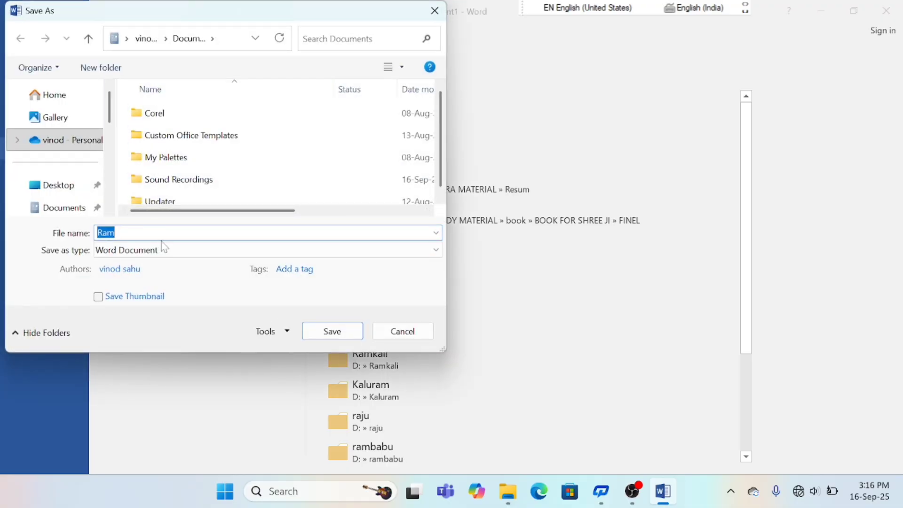
drag(110, 106, 120, 195)
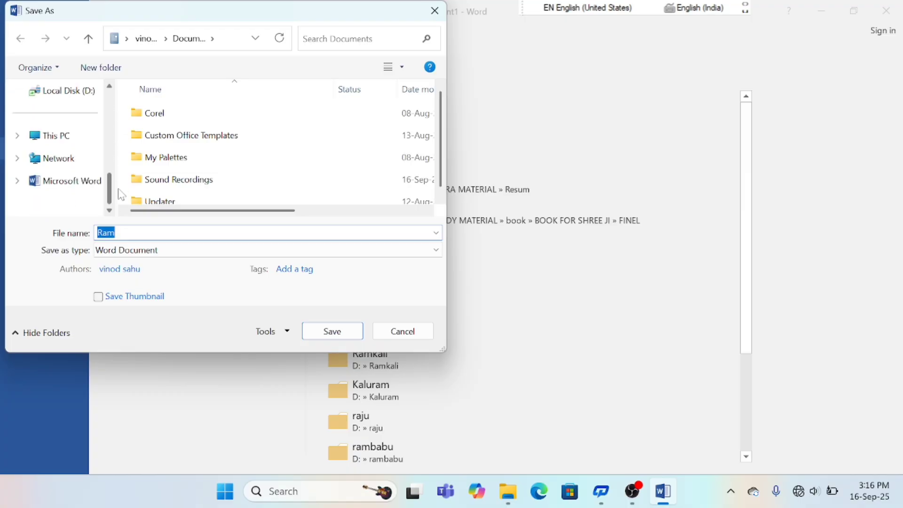
click(66, 136)
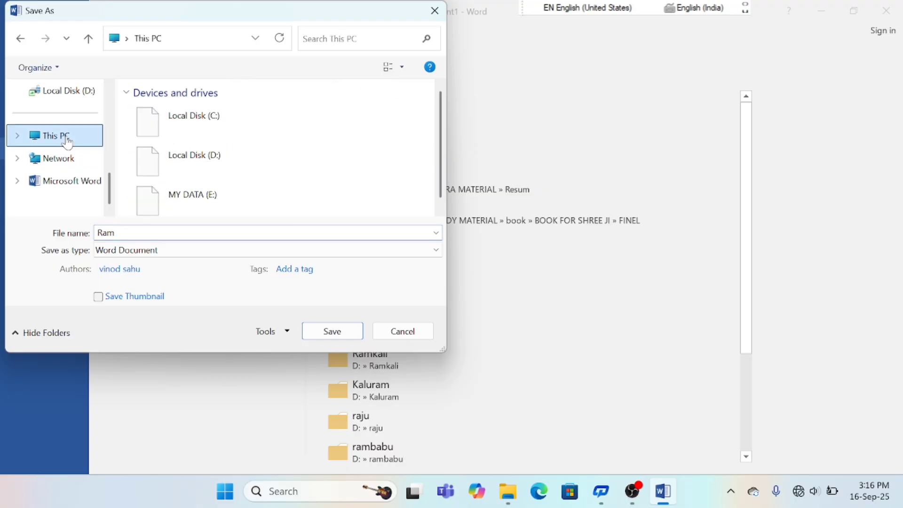
click(203, 123)
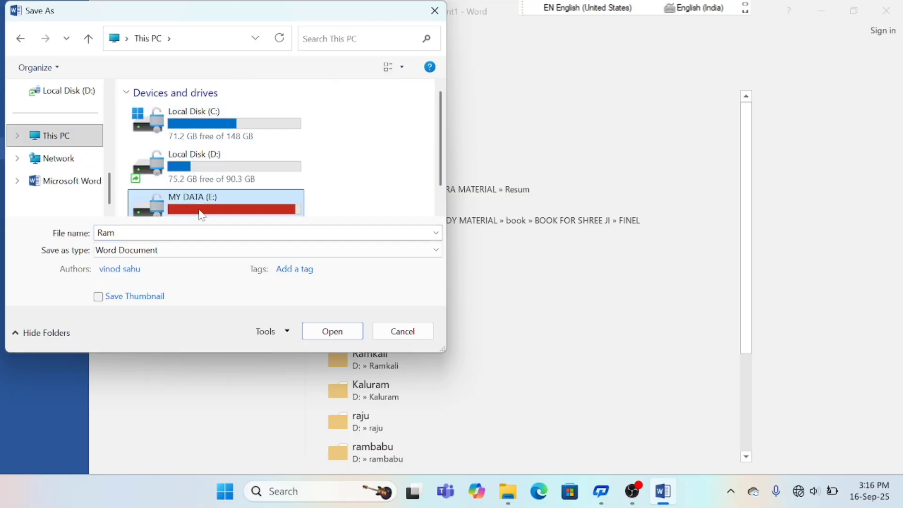
click(199, 207)
click(183, 114)
click(190, 160)
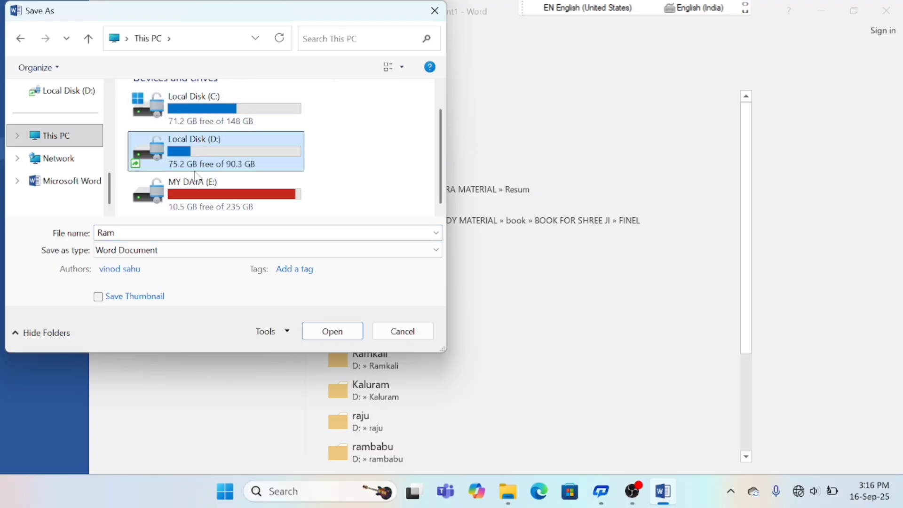
click(191, 196)
click(188, 151)
click(186, 115)
click(189, 209)
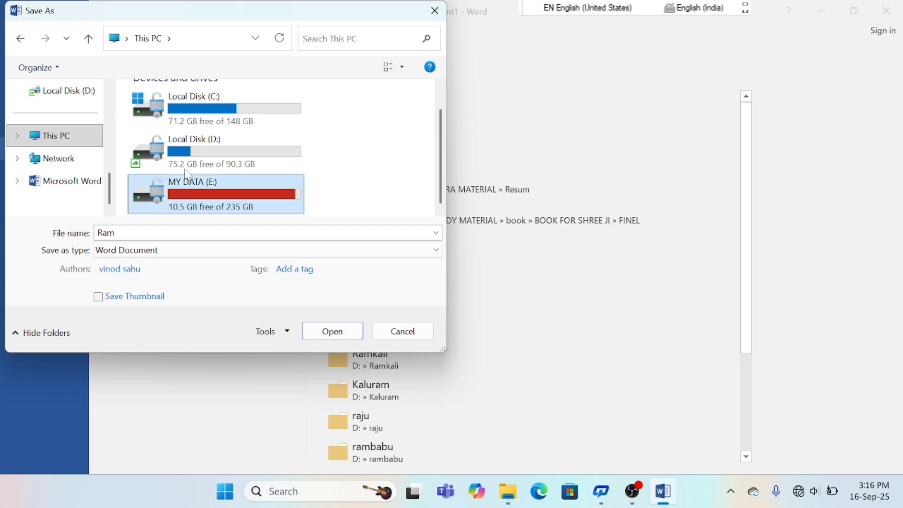
double_click(186, 150)
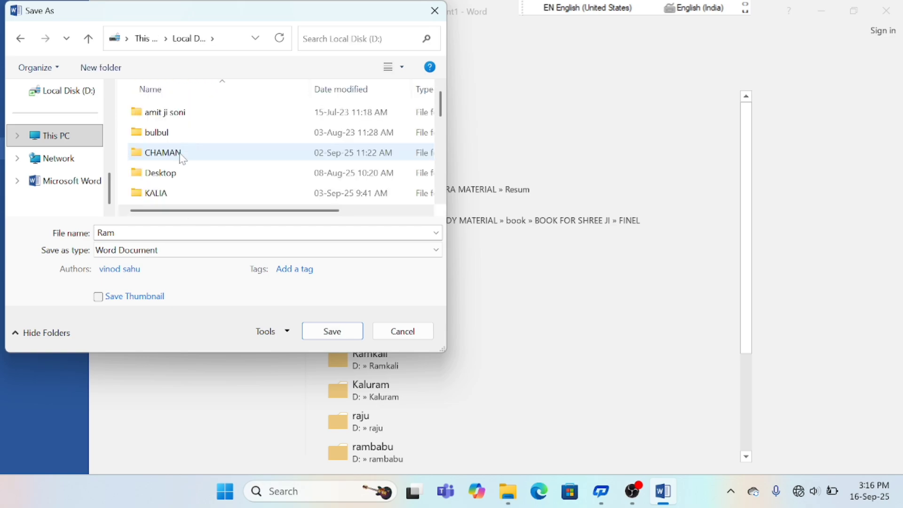
Name the file sangeeta and save it as a Word document on Local Disk (D:).
click(120, 233)
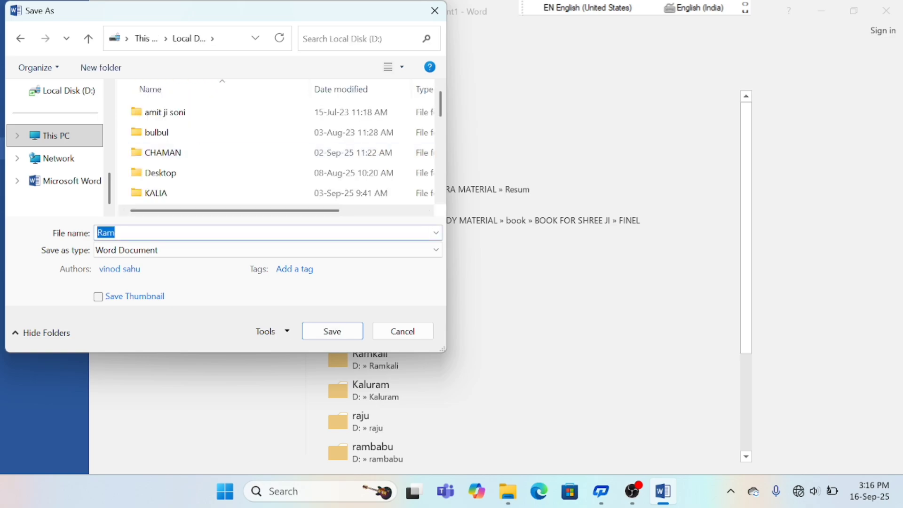
key(BackSpace)
text(sangeeta)
click(333, 332)
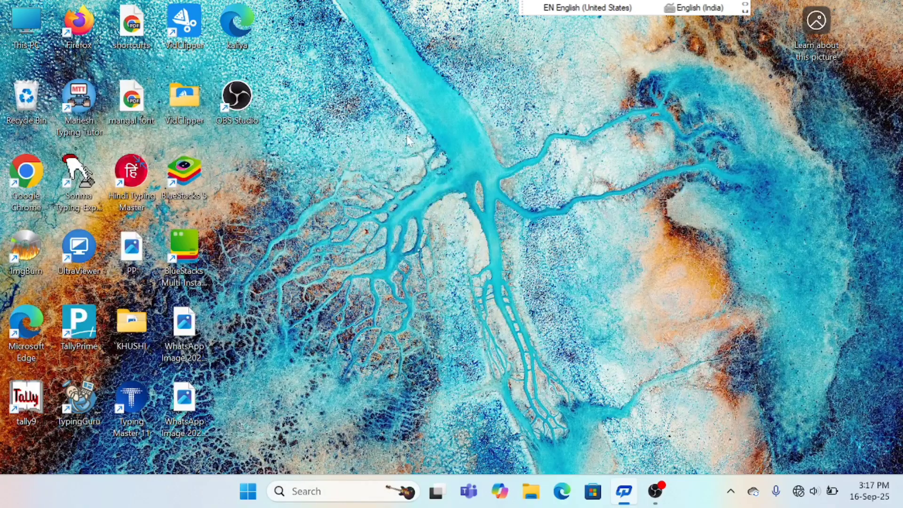
Browse from the desktop through This PC to Local Disk (D:) and open the sangeeta document.
double_click(23, 30)
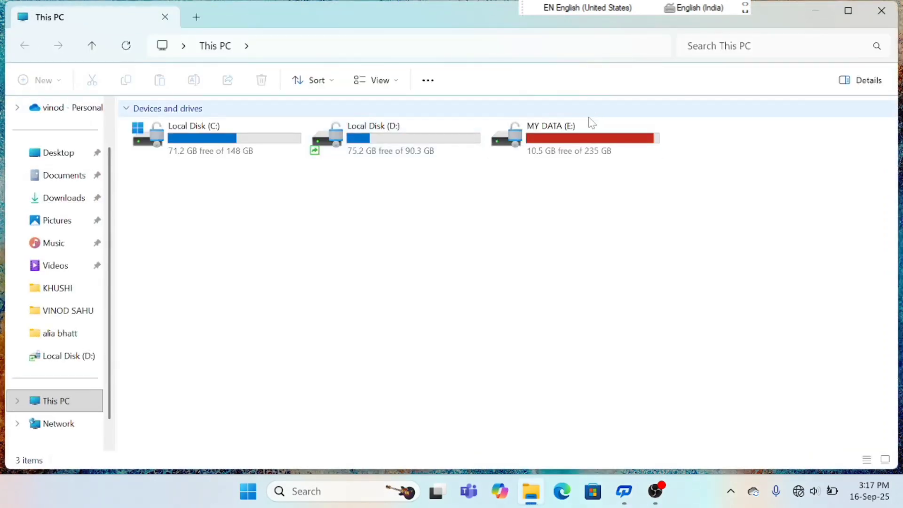
double_click(367, 142)
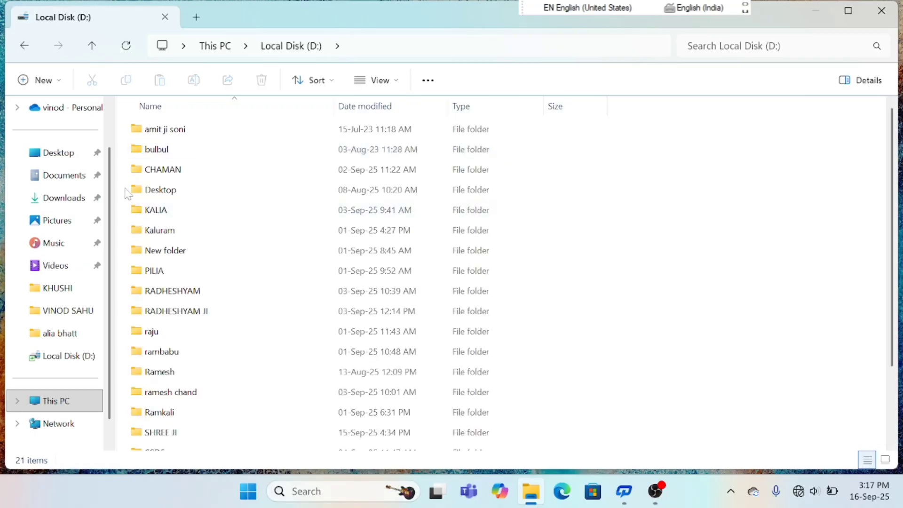
scroll(201, 278, down, 2)
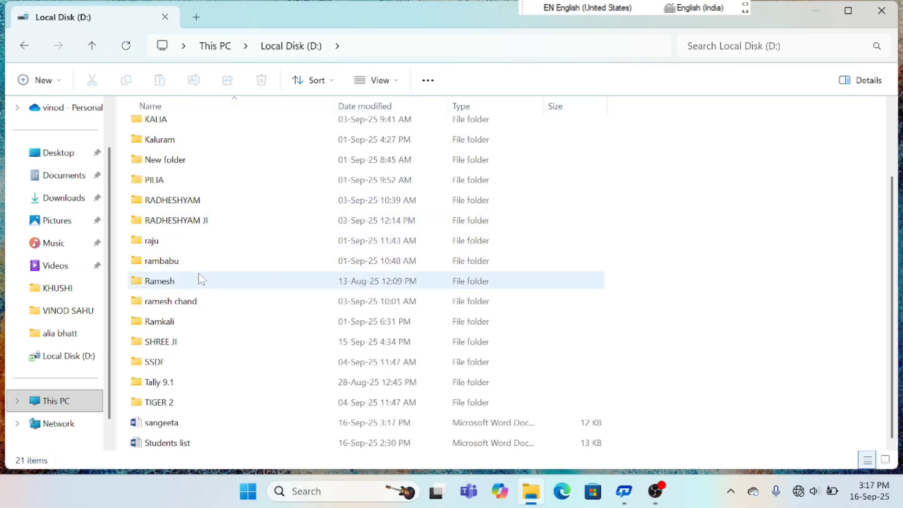
double_click(161, 422)
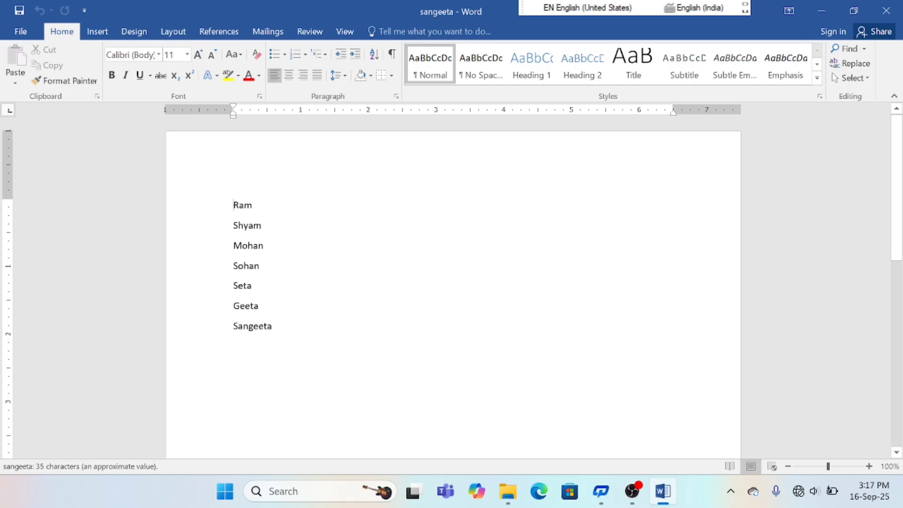
Add three first names on new lines at the end of the list.
key(ctrl+End)
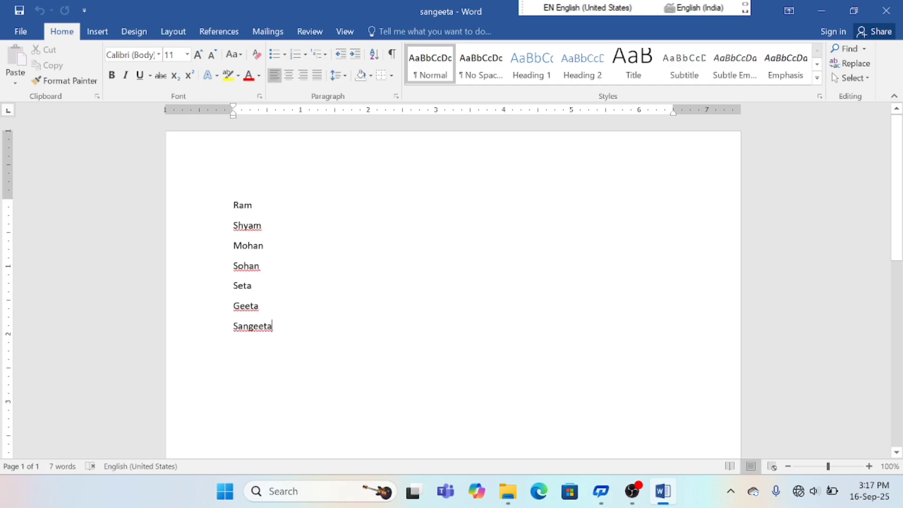
key(Return)
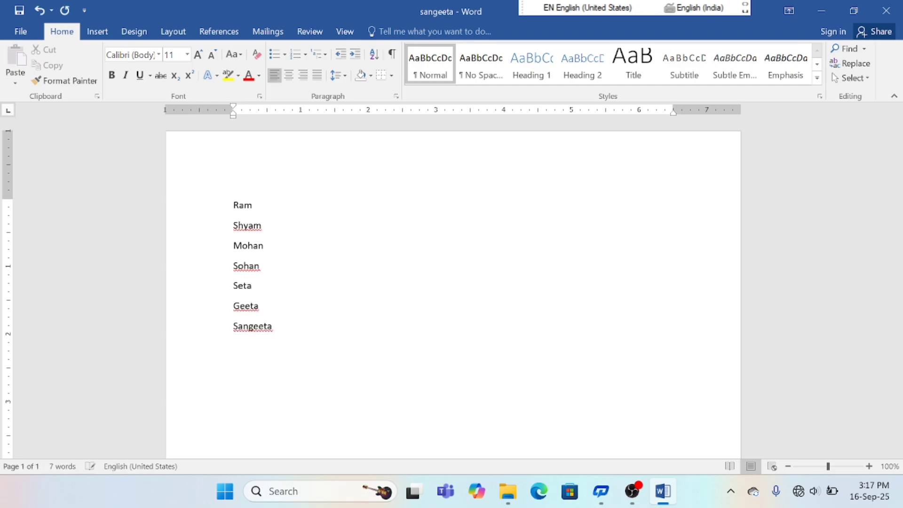
text(ram)
key(Return)
text(shyam)
key(Return)
text(mo)
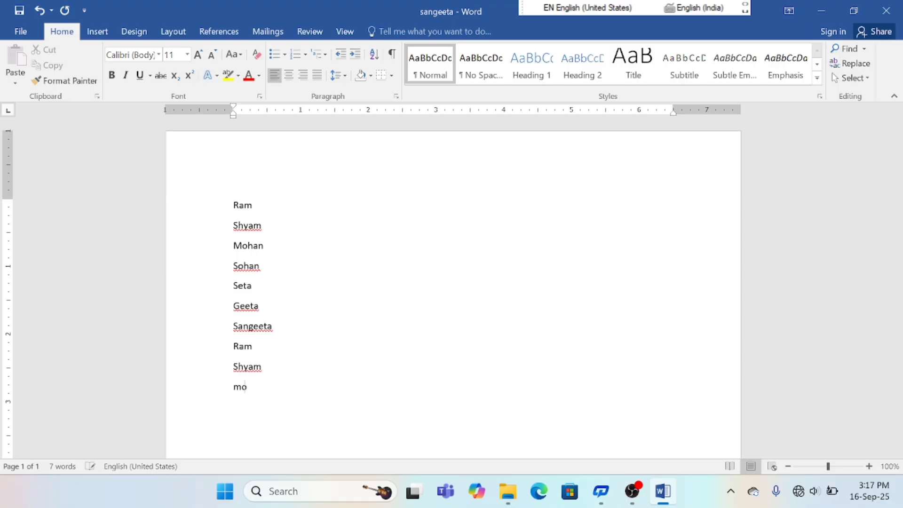
text(han)
key(Return)
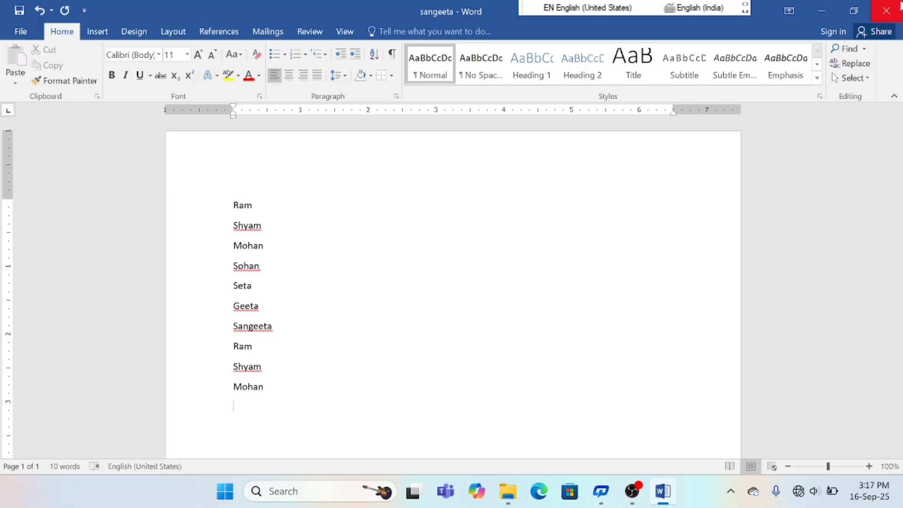
Close the document without saving its changes and reopen sangeeta from Local Disk (D:).
click(887, 10)
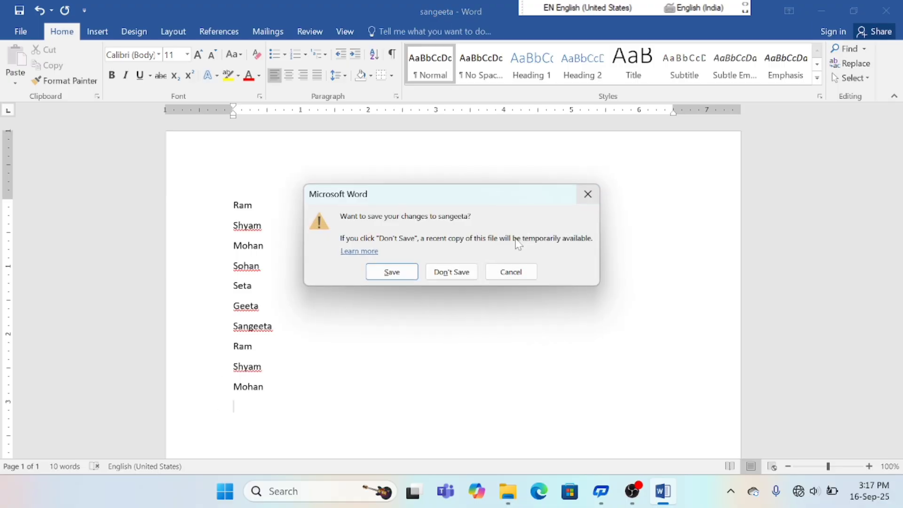
click(452, 275)
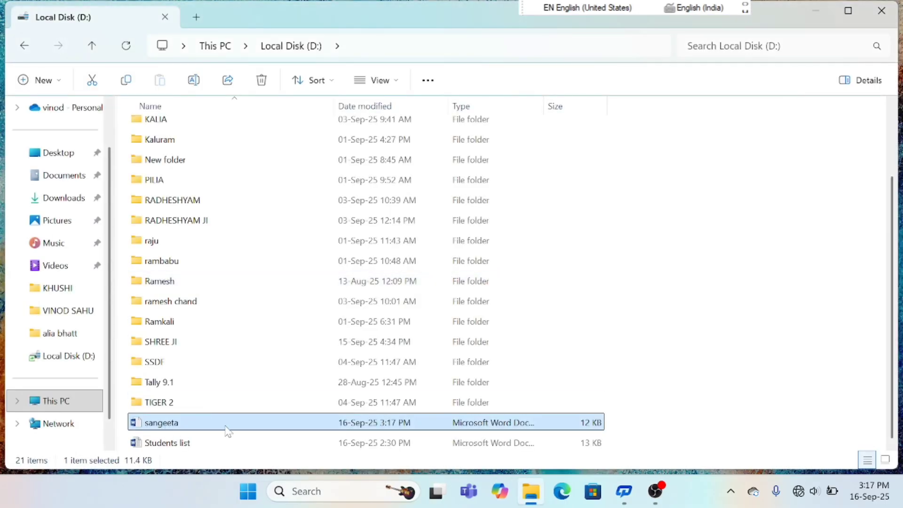
double_click(199, 425)
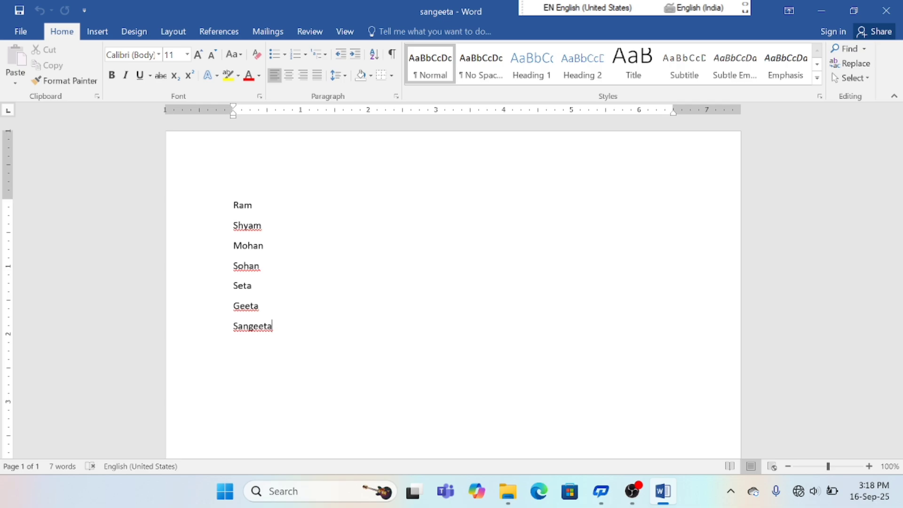
Add five more first names on new lines at the end of the list and save the document.
key(Return)
text(sunita)
key(Return)
text(vinita)
key(Return)
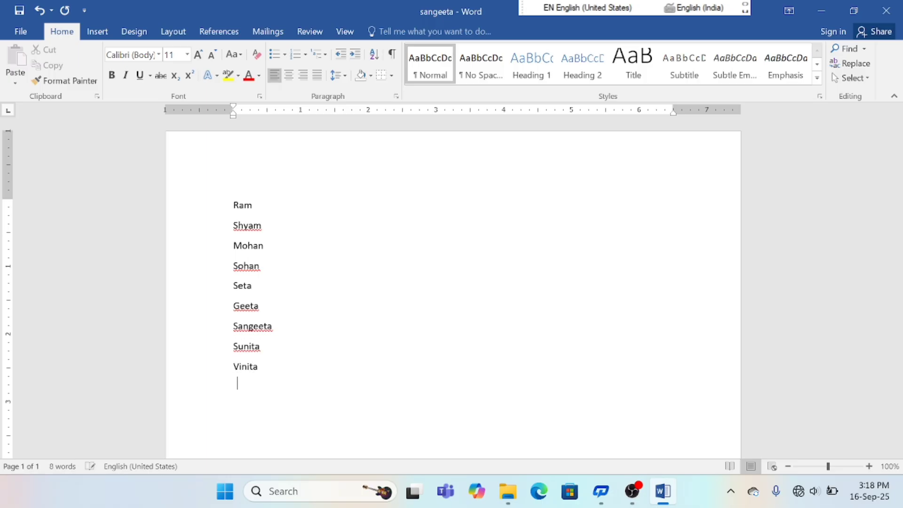
text(ravita)
key(Return)
text(ritika)
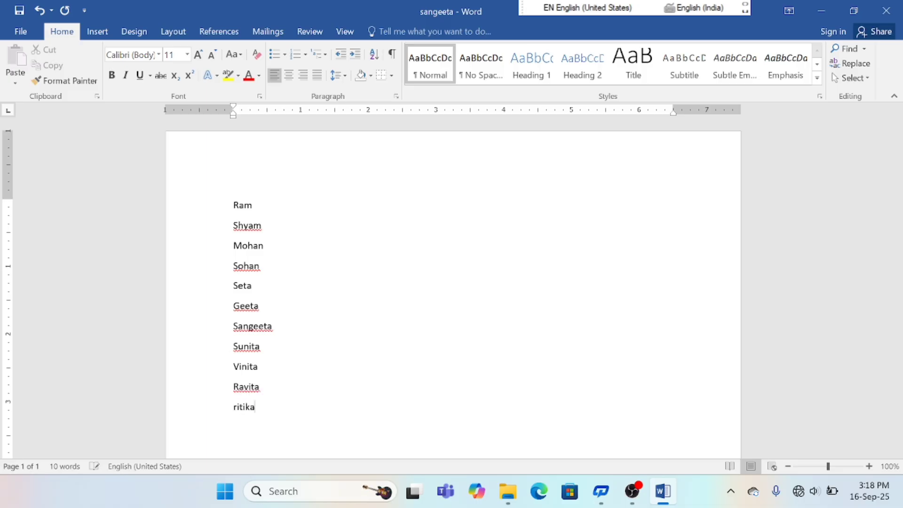
key(Return)
text(radheshyam)
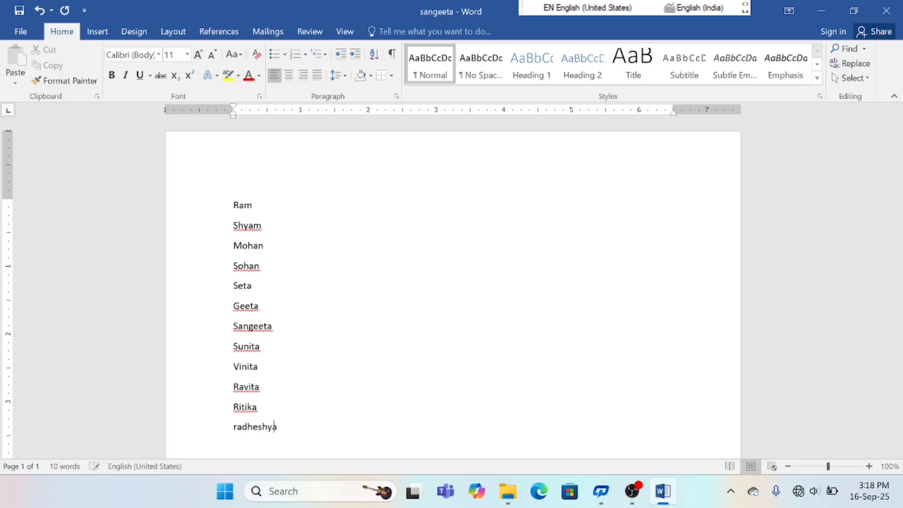
key(Return)
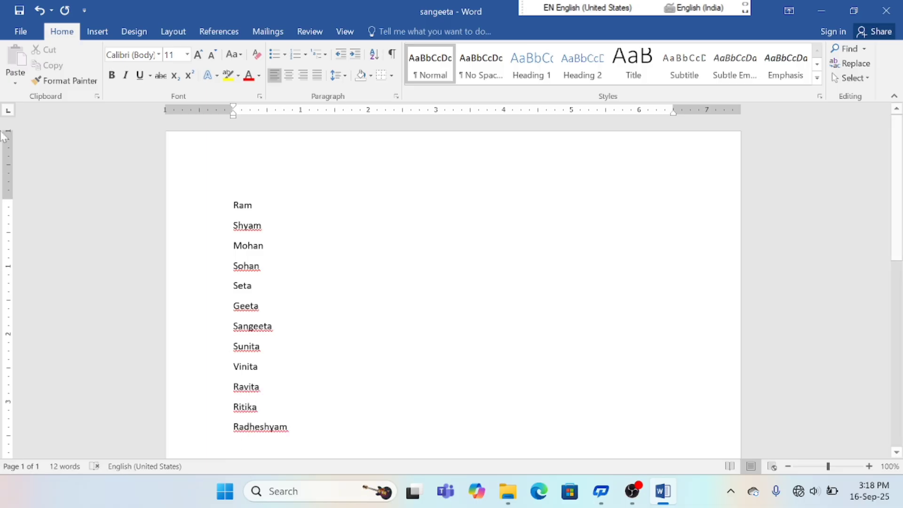
click(19, 33)
click(30, 126)
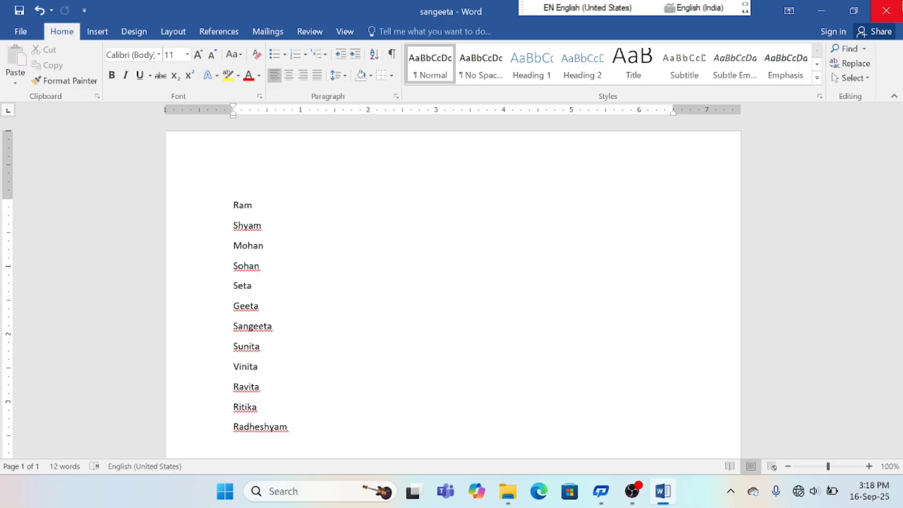
Close the document and reopen sangeeta from Local Disk (D:) to check the saved list.
click(886, 10)
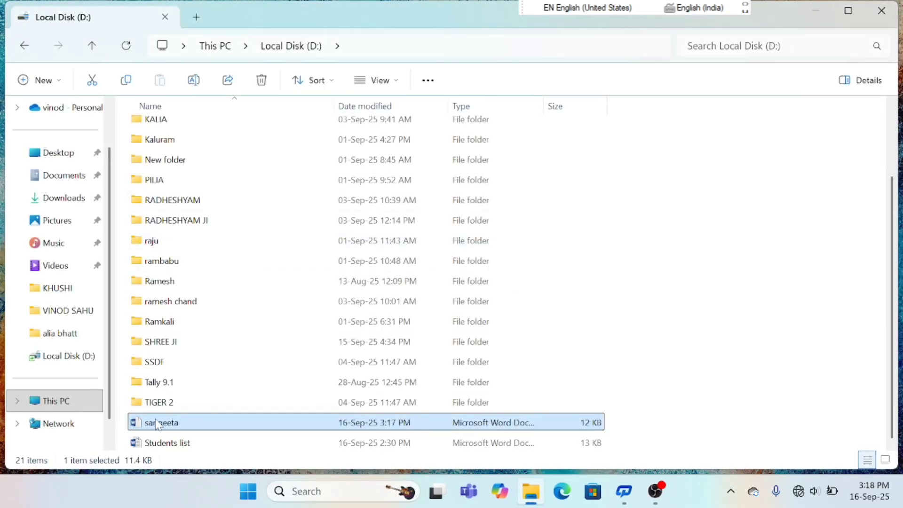
double_click(161, 422)
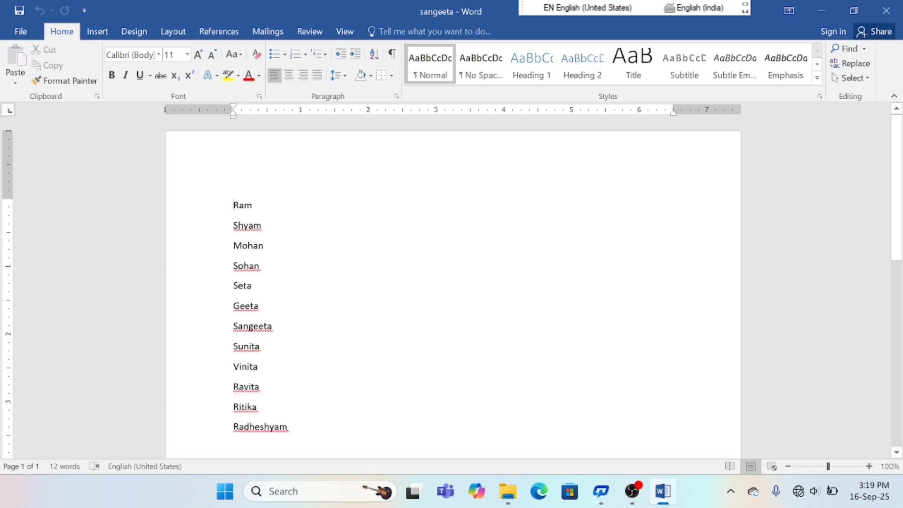
Delete the last seven names and discard the deletion by closing without saving and reopening sangeeta from Local Disk (D:).
drag(288, 427, 211, 311)
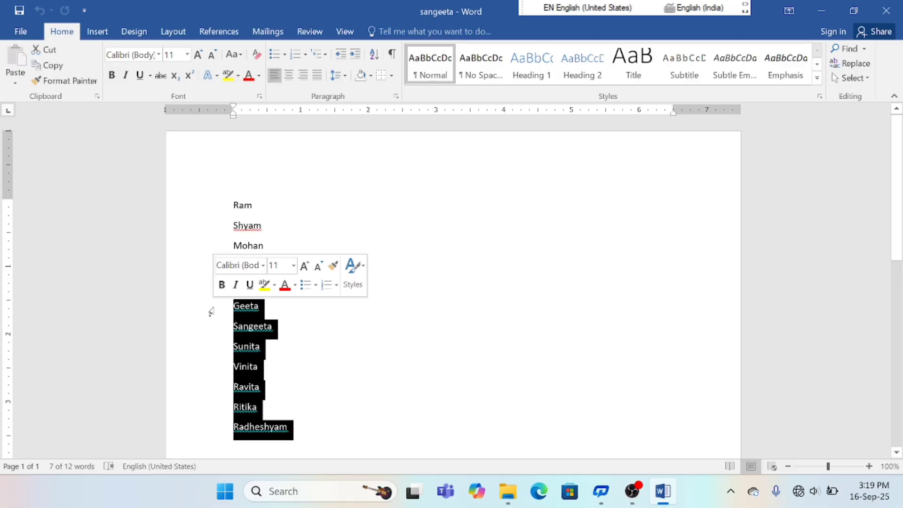
key(Delete)
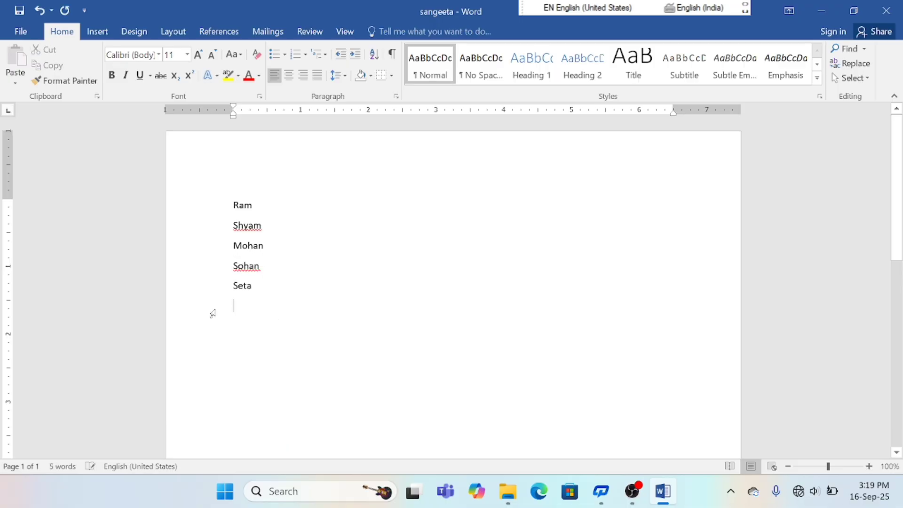
click(896, 7)
click(466, 273)
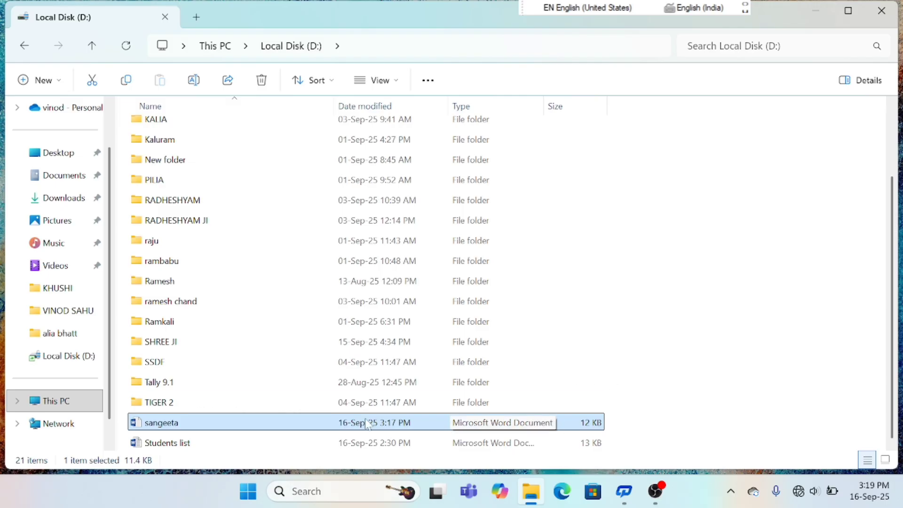
double_click(253, 425)
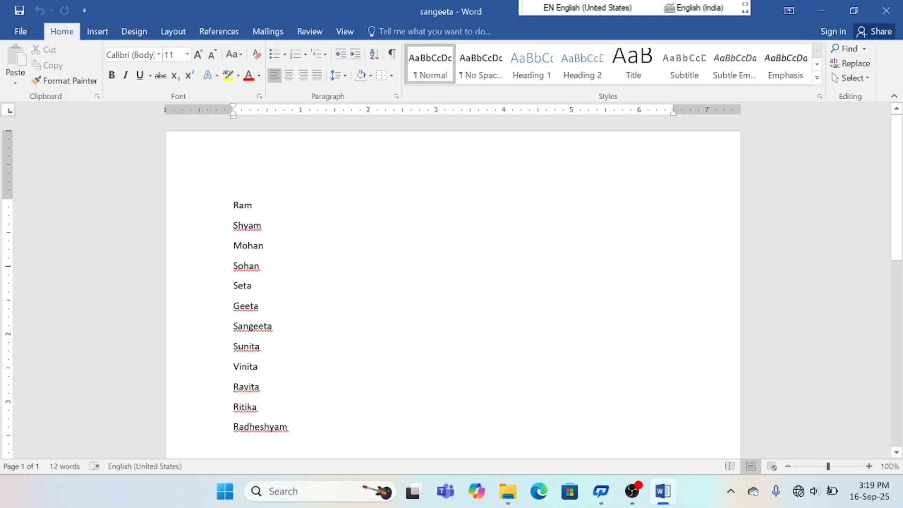
scroll(453, 287, down, 3)
scroll(453, 288, up, 2)
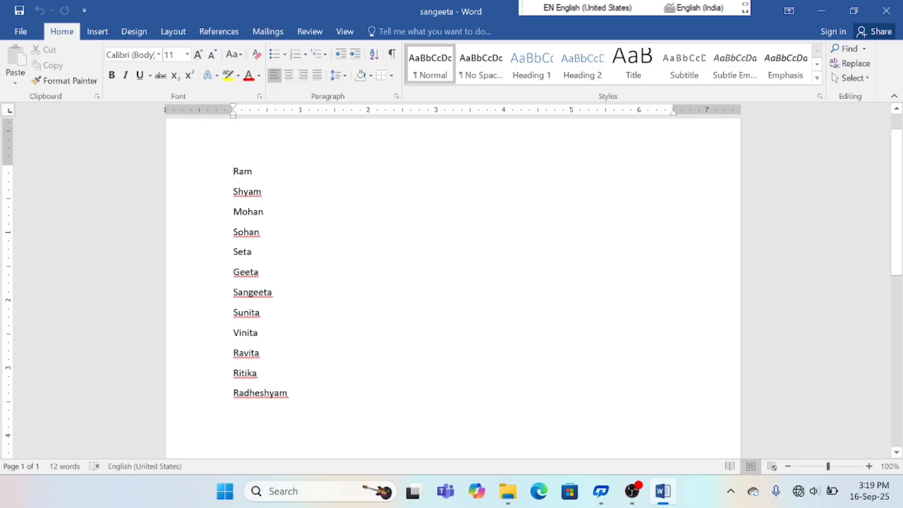
Save the sangeeta document under its existing name and location.
click(17, 31)
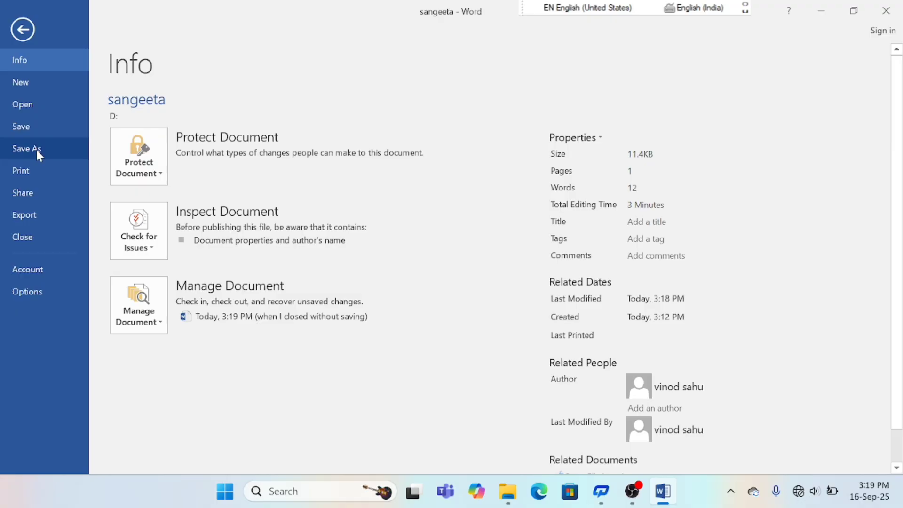
click(23, 29)
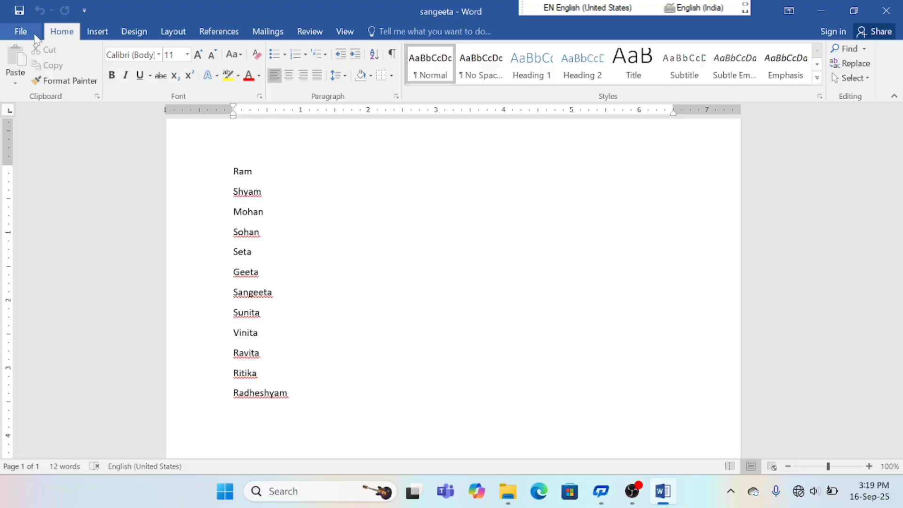
click(21, 31)
click(18, 126)
click(21, 31)
click(16, 129)
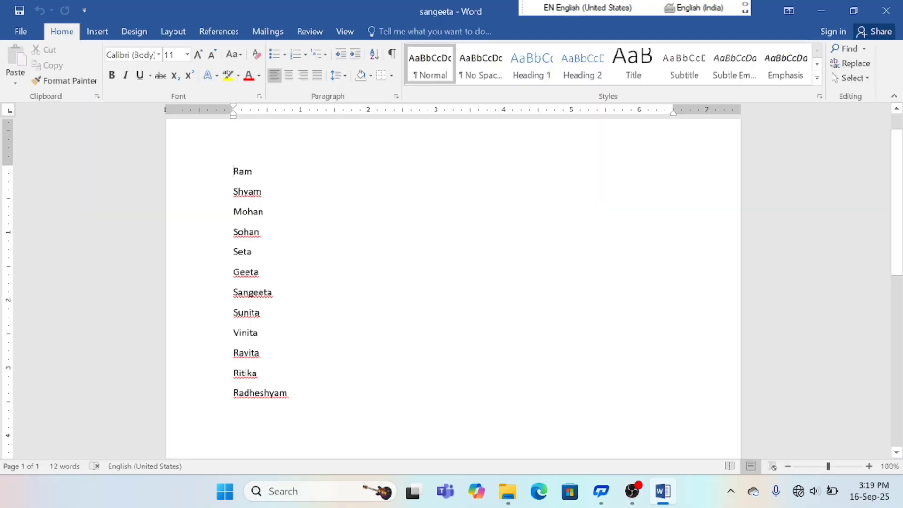
Save a copy of the document to the Desktop as a Word Document named ram.
click(21, 31)
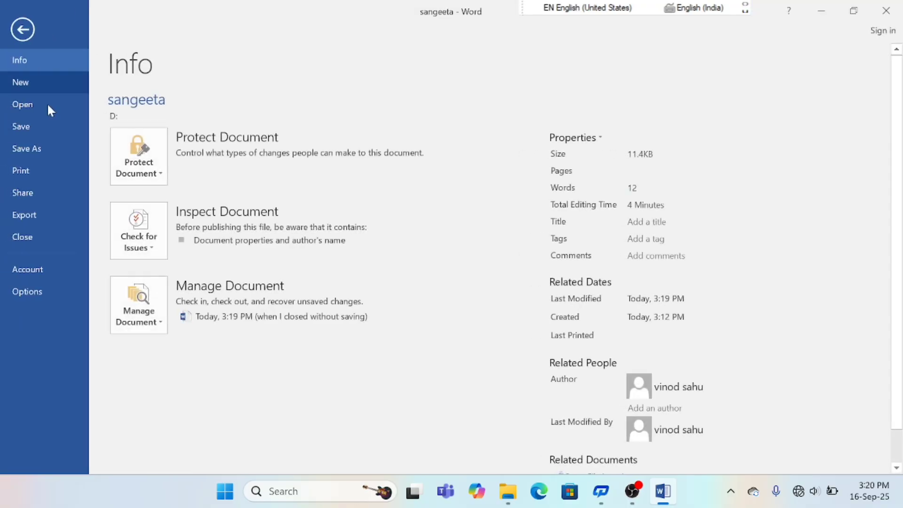
click(50, 158)
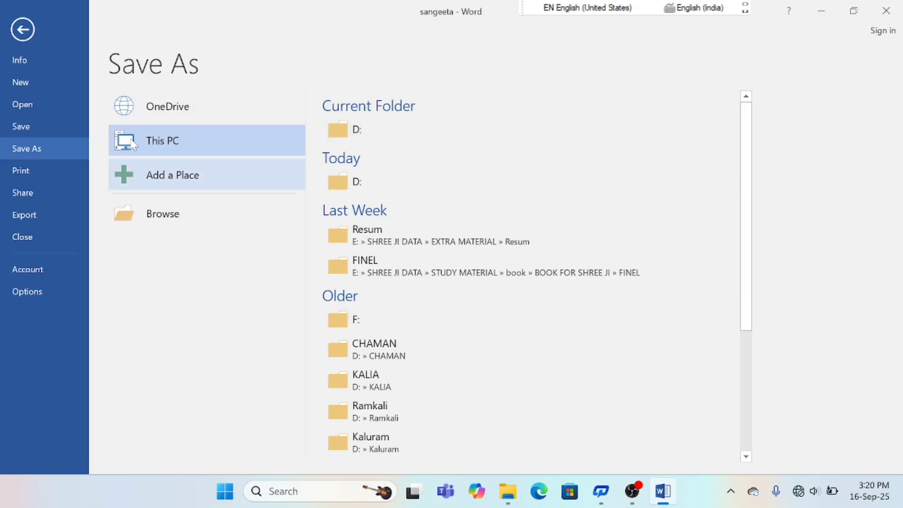
click(157, 223)
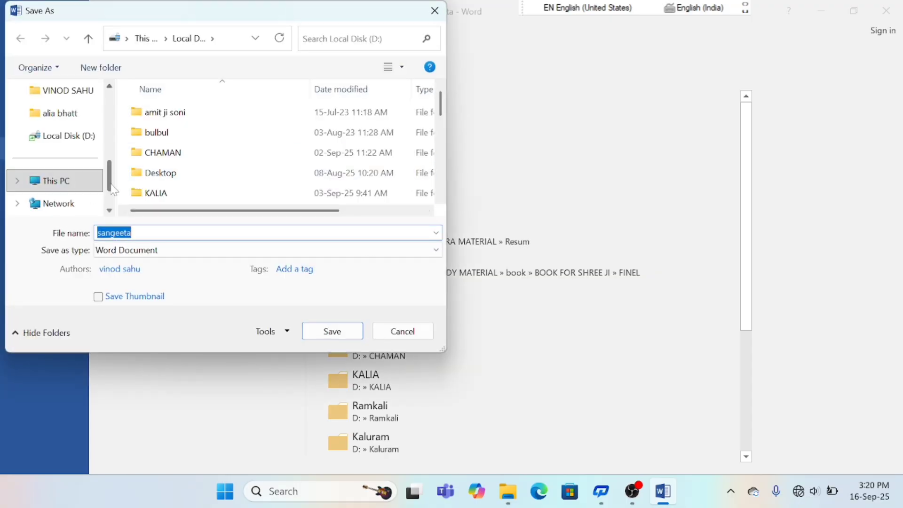
scroll(109, 178, up, 1)
drag(106, 173, 132, 137)
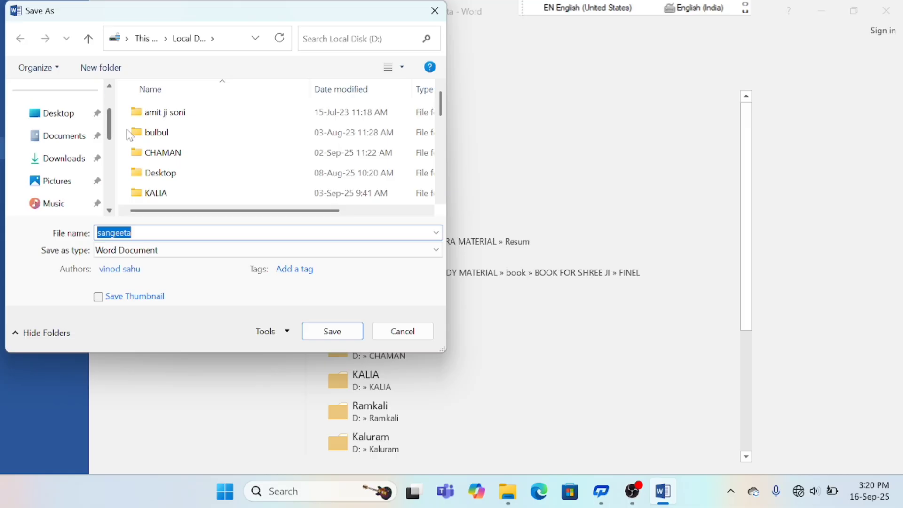
click(47, 116)
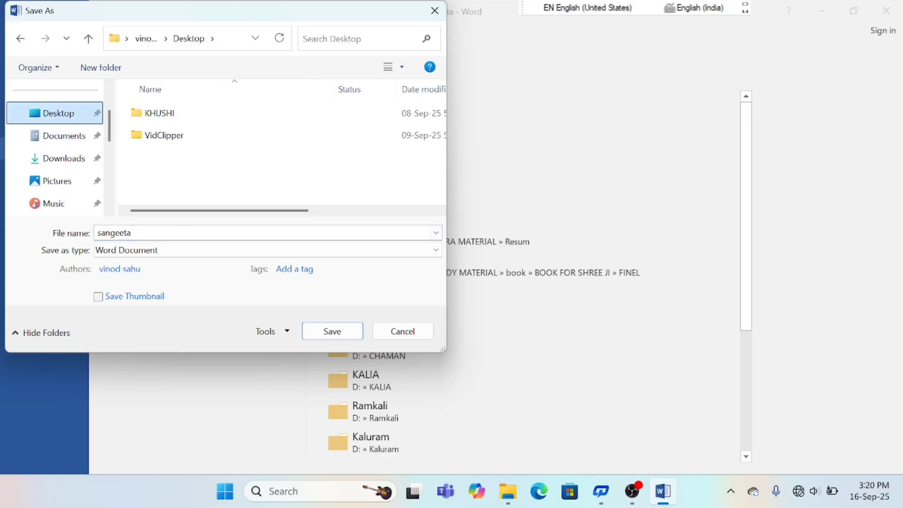
click(141, 233)
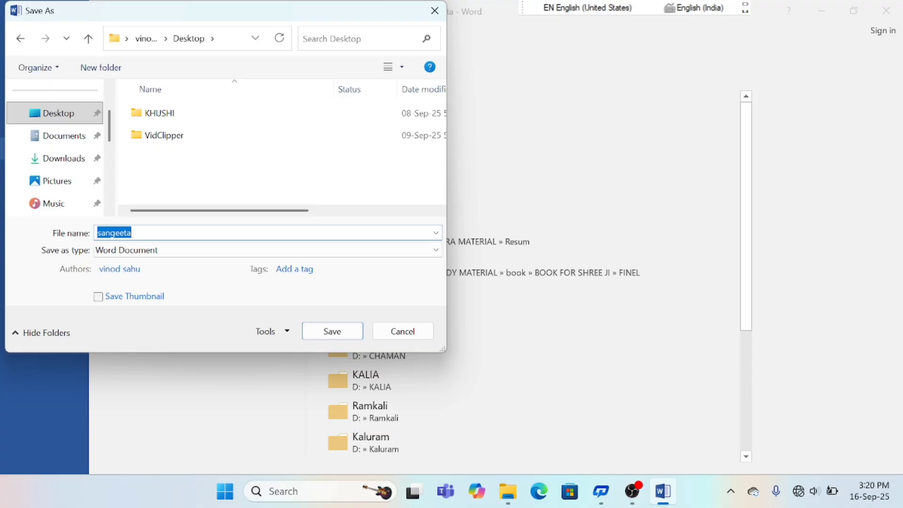
text(ram)
click(328, 332)
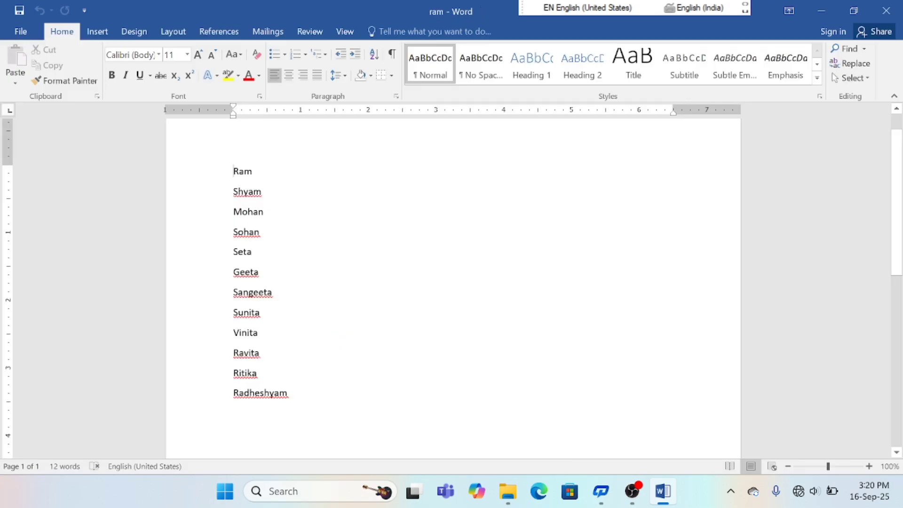
Close the document and the Local Disk (D:) window, and open the ram document from the desktop.
click(886, 10)
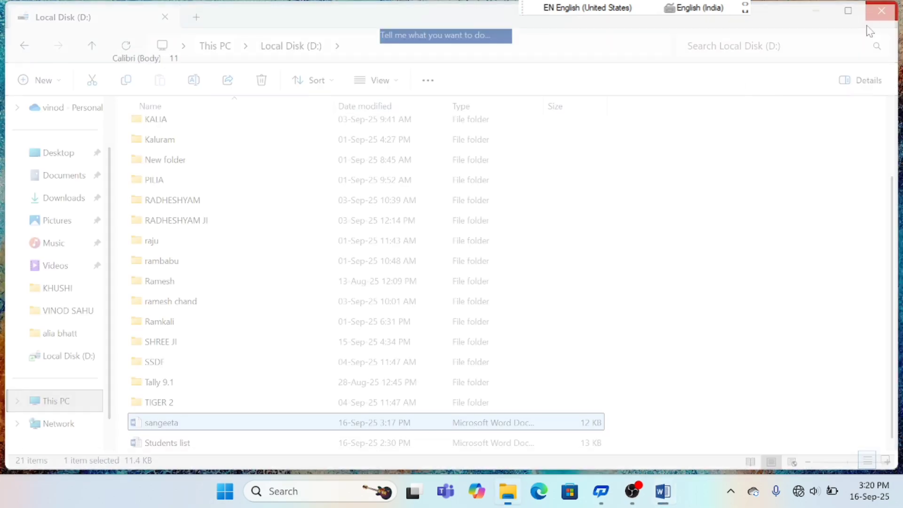
click(882, 17)
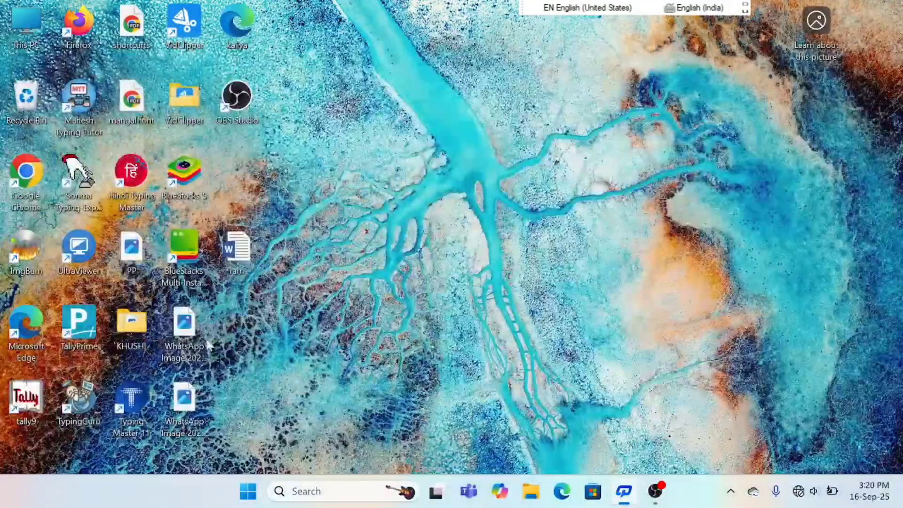
double_click(241, 272)
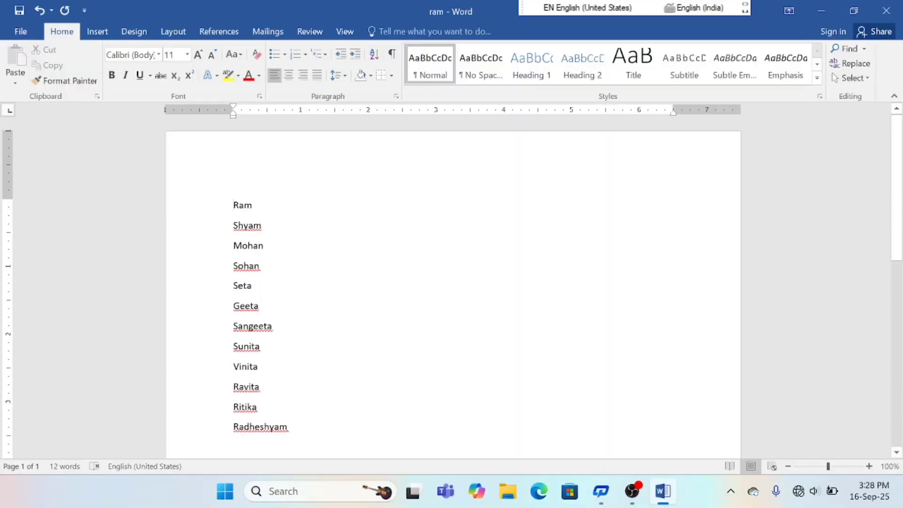
Save the document as a PDF named ram on the Desktop and close the PDF that opens.
click(21, 31)
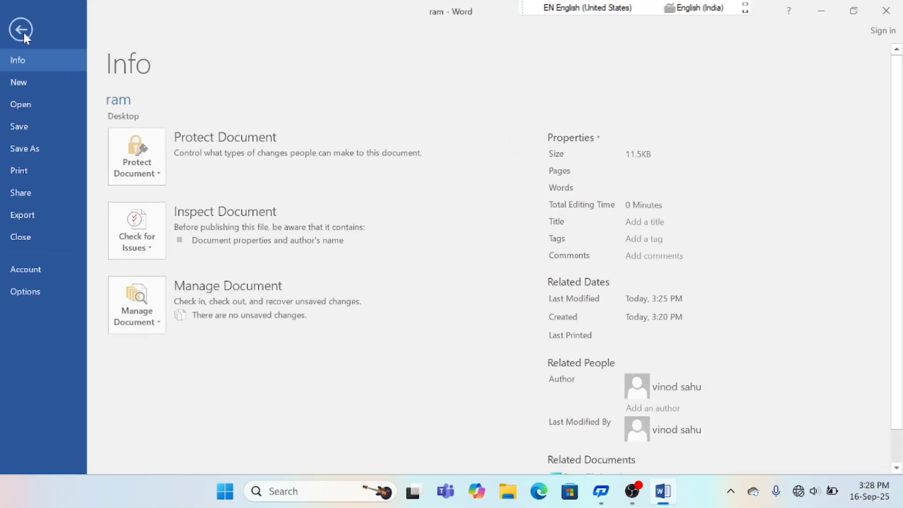
click(28, 146)
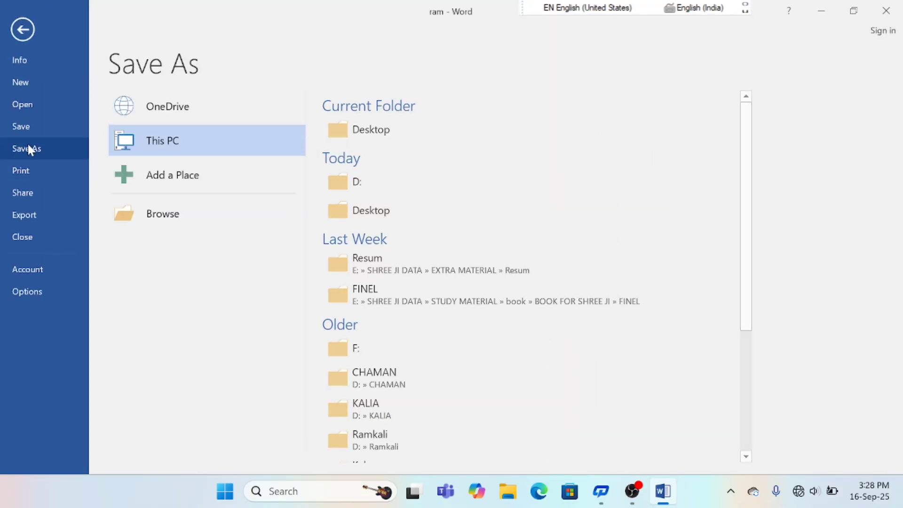
click(181, 221)
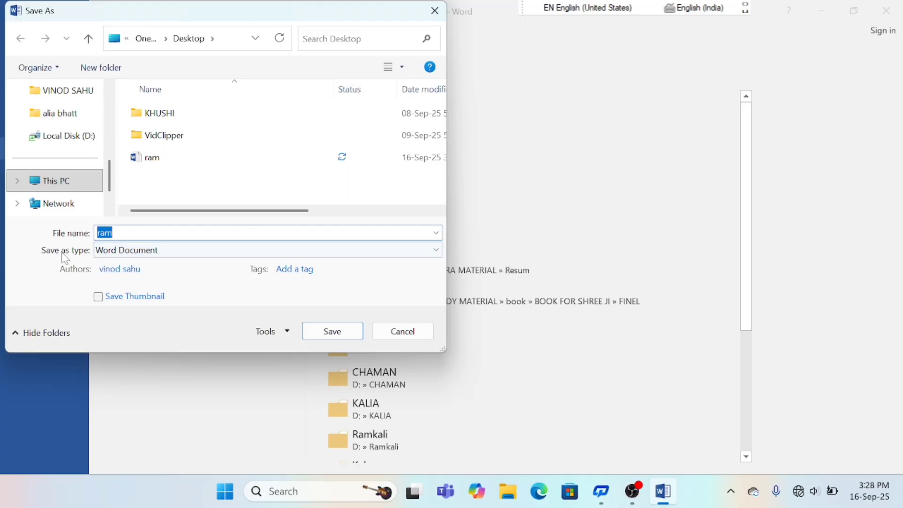
click(127, 253)
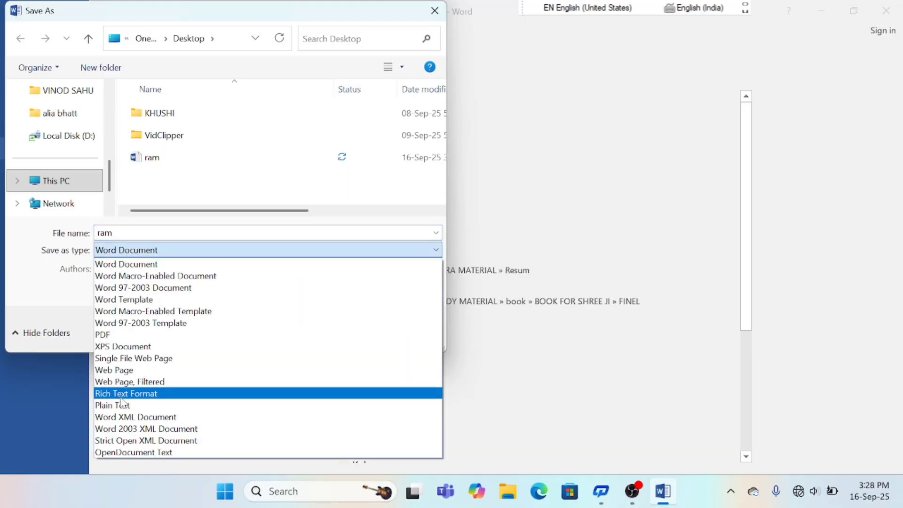
click(104, 333)
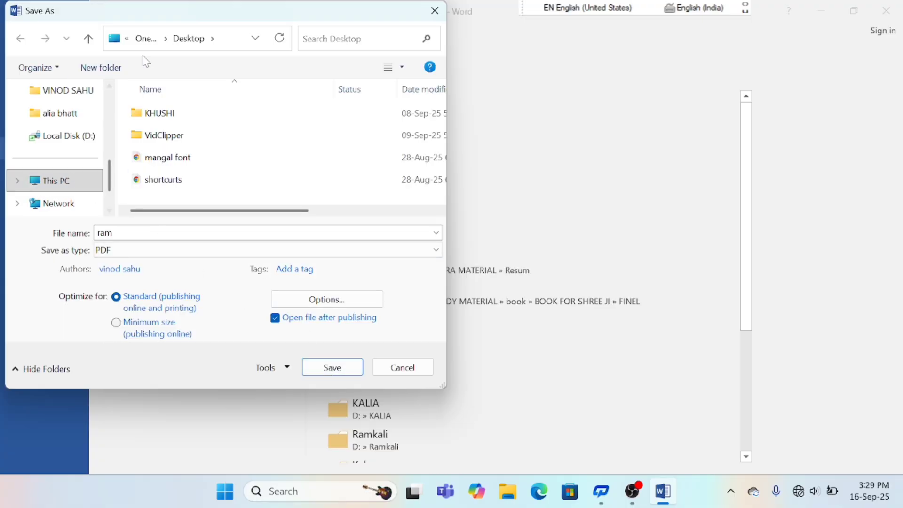
scroll(66, 155, up, 5)
click(52, 186)
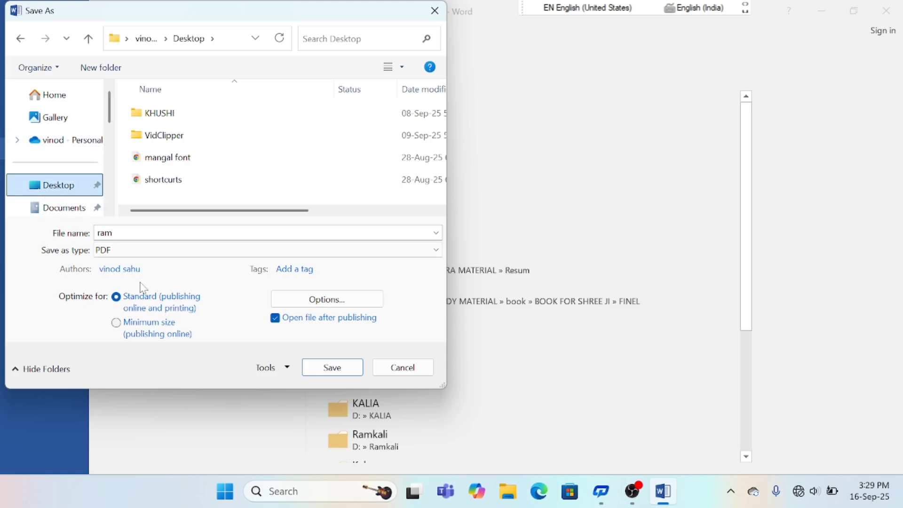
click(332, 368)
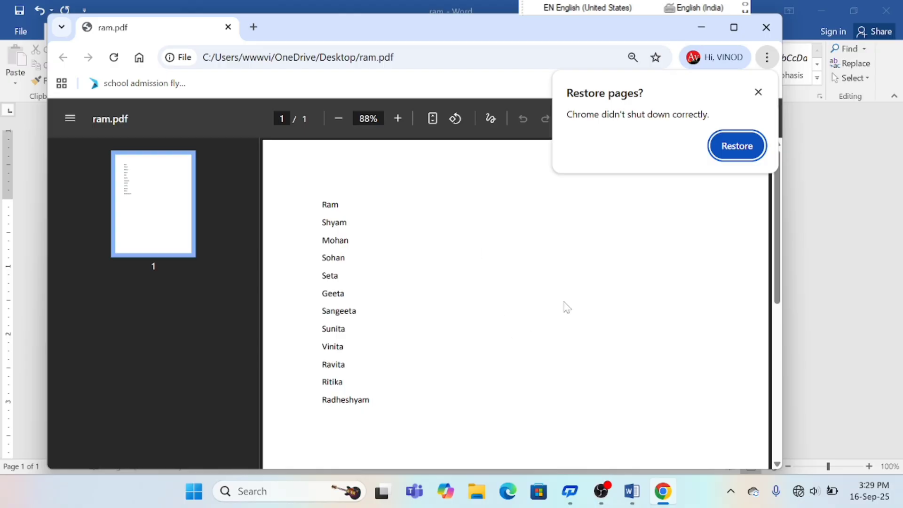
click(766, 27)
Minimise the document and check the file type of the ram PDF on the desktop in its properties.
click(824, 9)
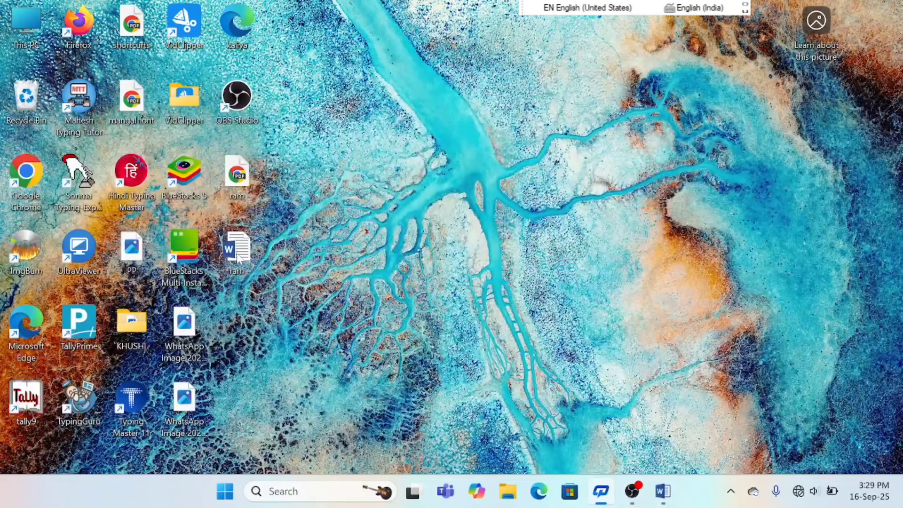
right_click(241, 185)
click(298, 400)
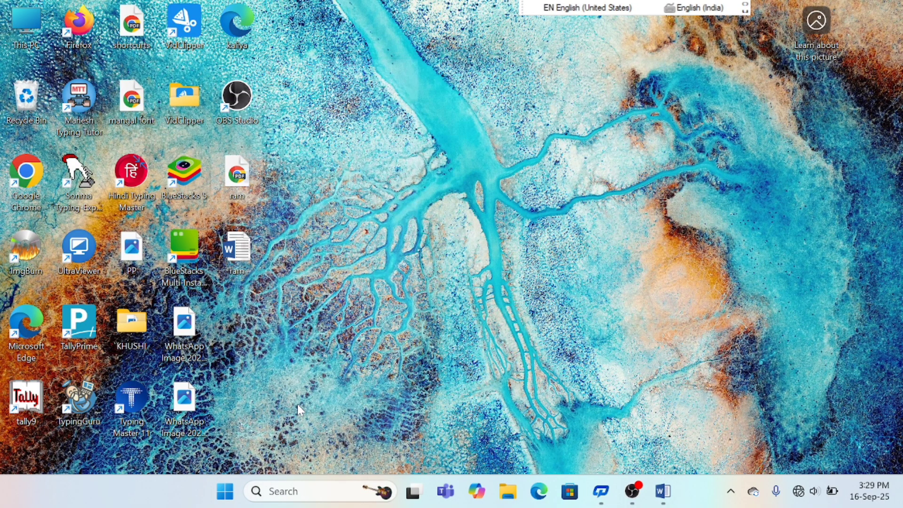
click(282, 464)
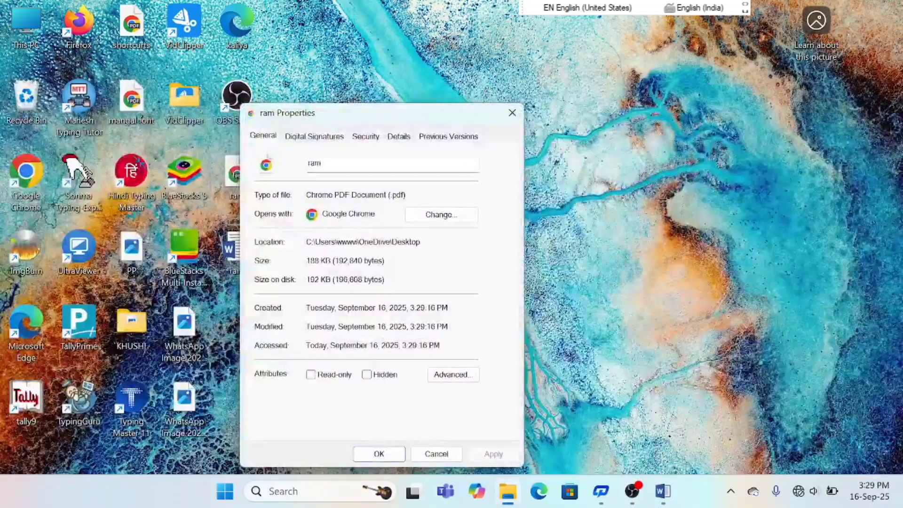
drag(390, 195, 406, 195)
click(512, 113)
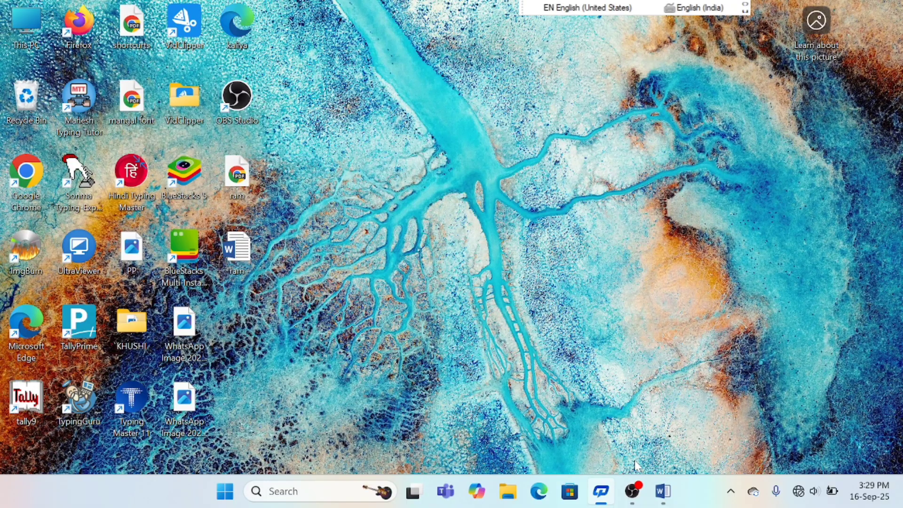
Return to the ram document, show its print preview and zoom the preview in and back out to 50%.
click(663, 491)
click(19, 33)
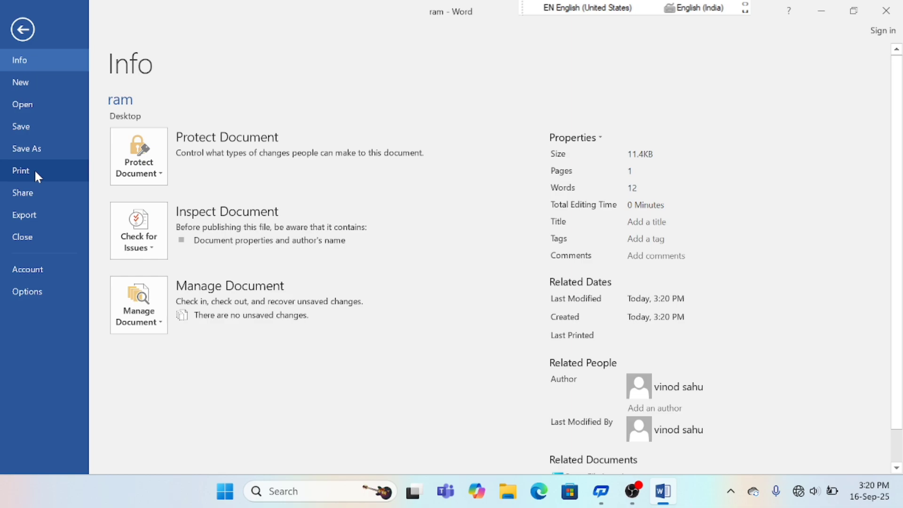
click(36, 173)
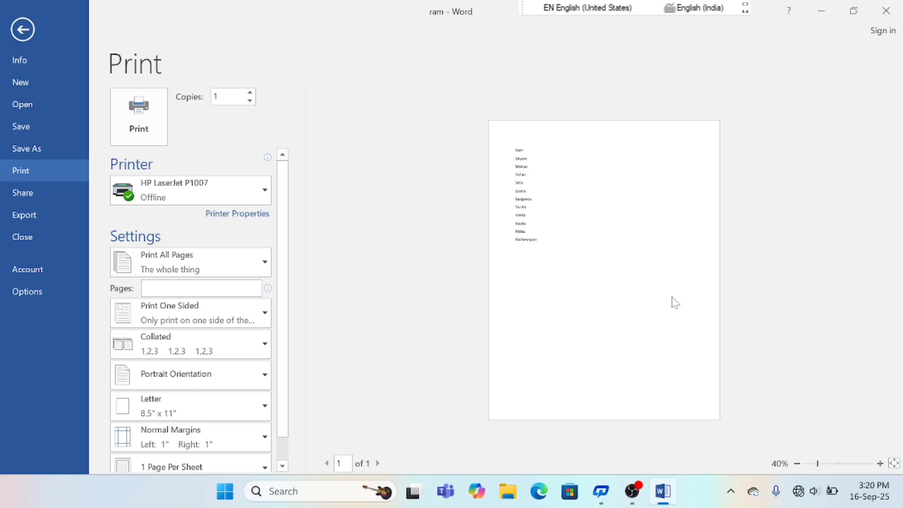
click(880, 464)
click(880, 463)
click(880, 464)
click(797, 463)
click(797, 464)
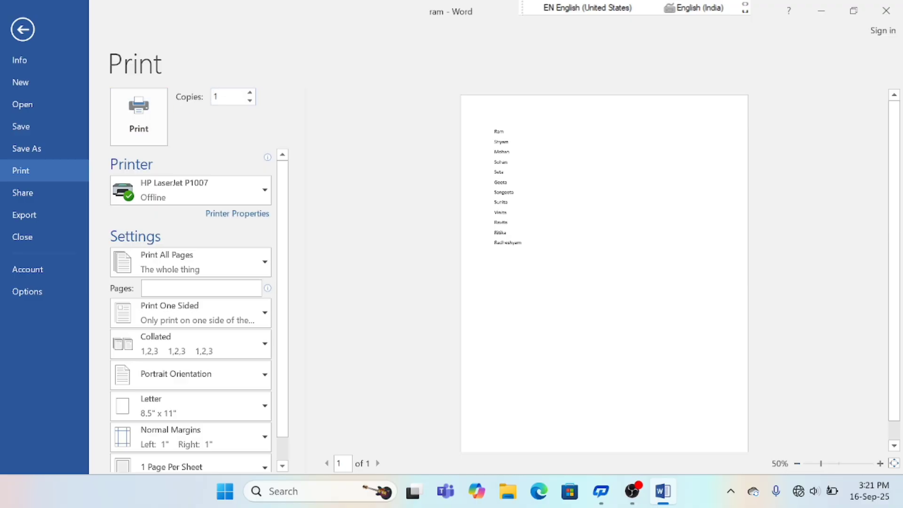
Set the print job to 1 copy on the HP LaserJet P1007 printer.
key(BackSpace)
text(5)
key(BackSpace)
text(1)
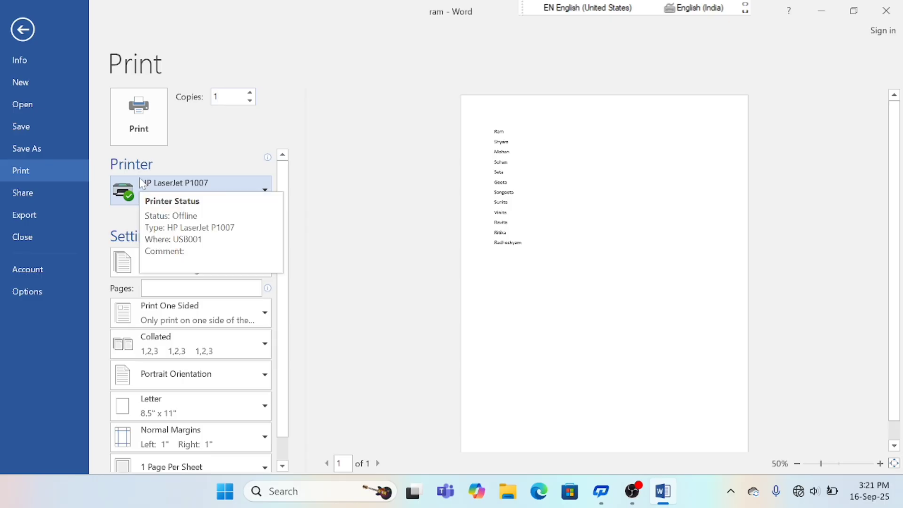
click(204, 184)
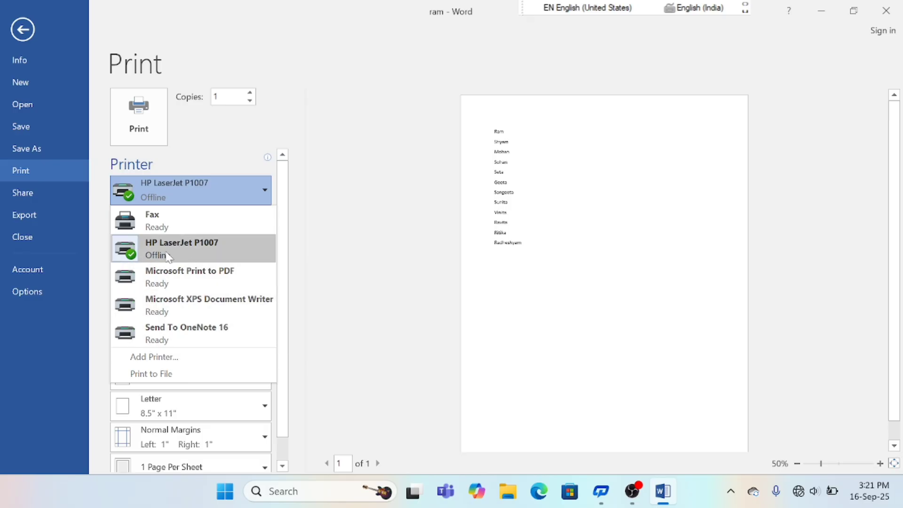
click(192, 254)
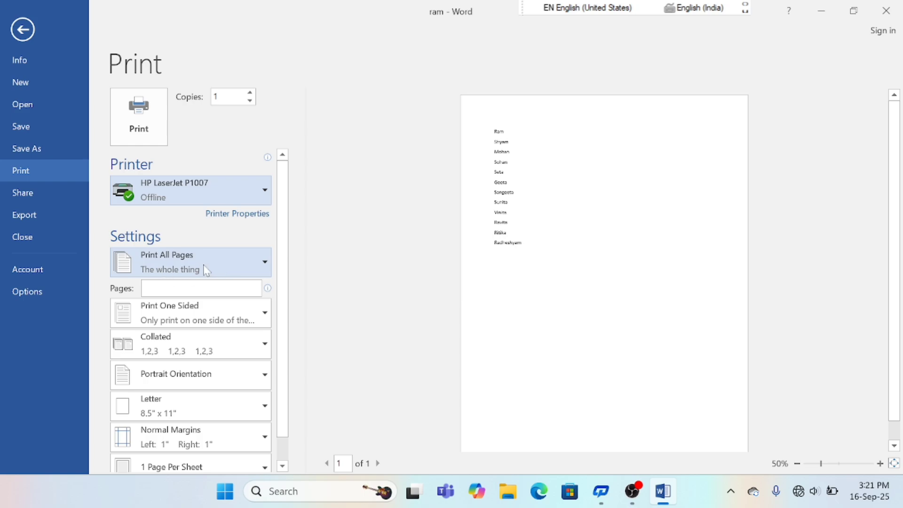
Limit the print job to the custom page range 1-5,7.
click(157, 263)
click(157, 263)
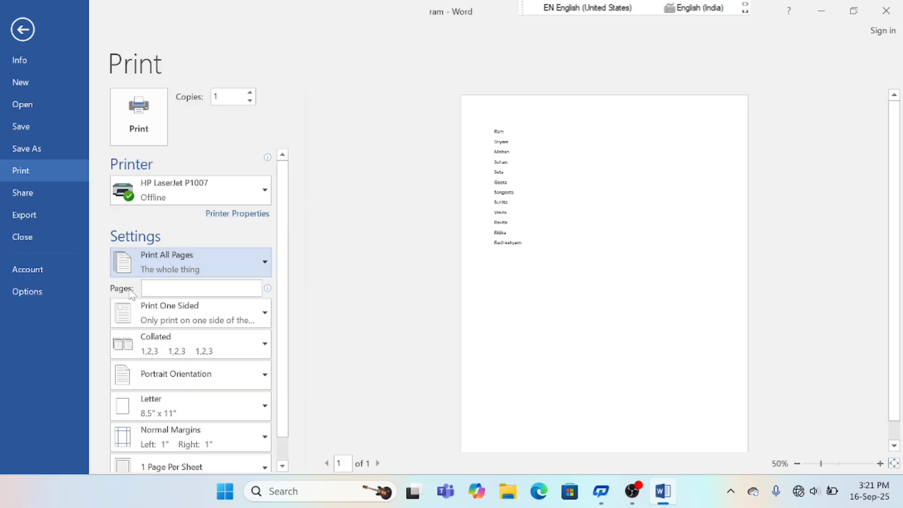
click(185, 288)
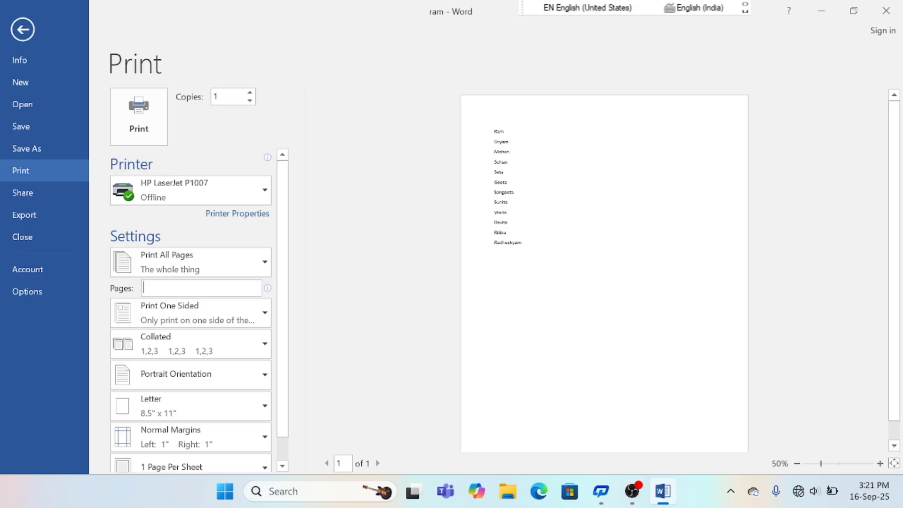
text(2)
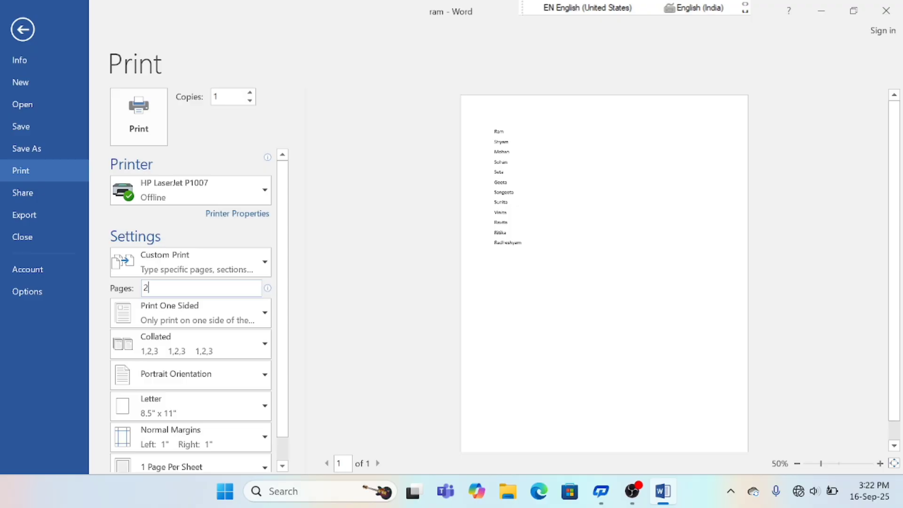
key(BackSpace)
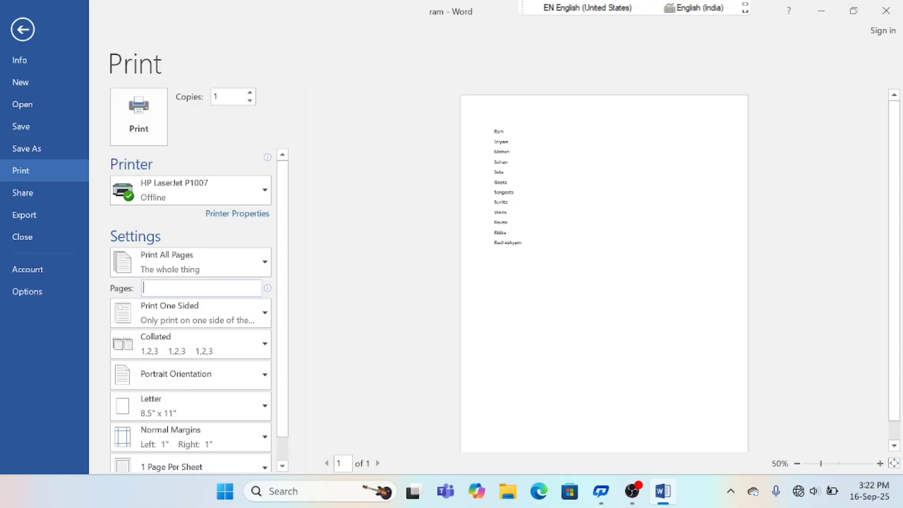
text(1-)
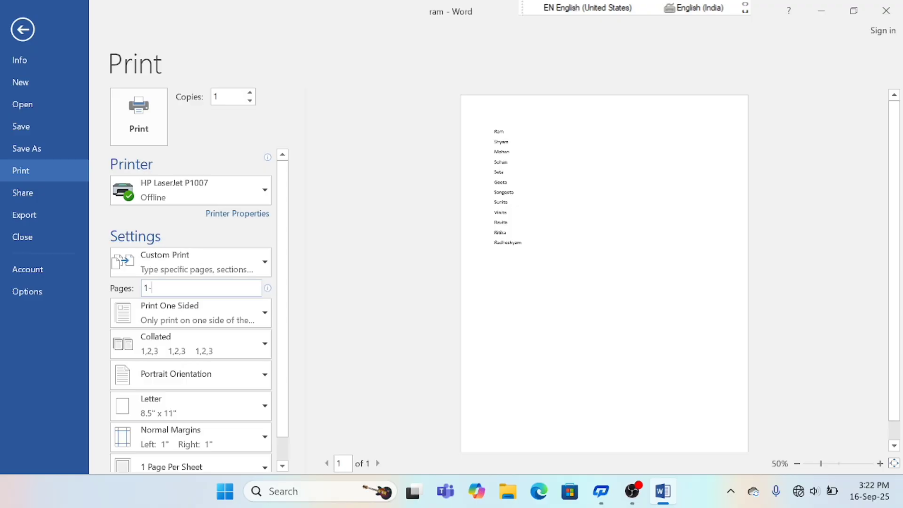
text(5)
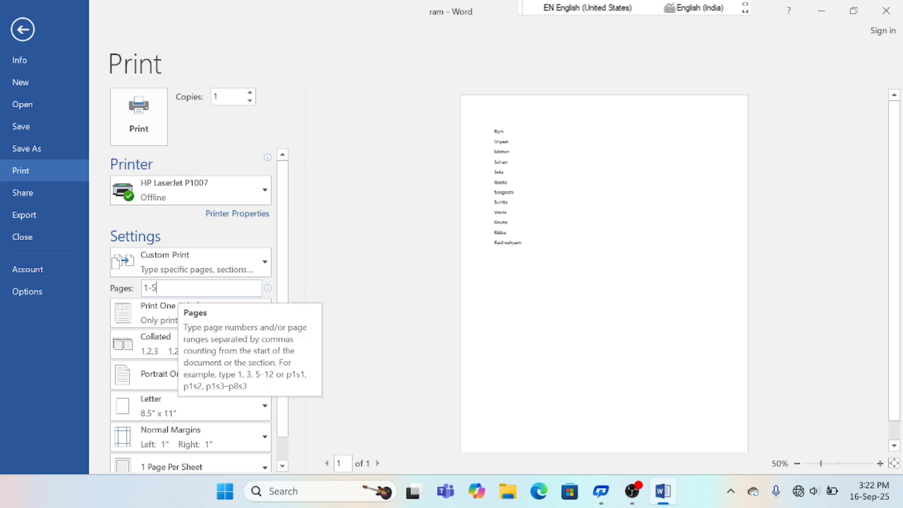
key(BackSpace)
key(BackSpace)
key(BackSpace)
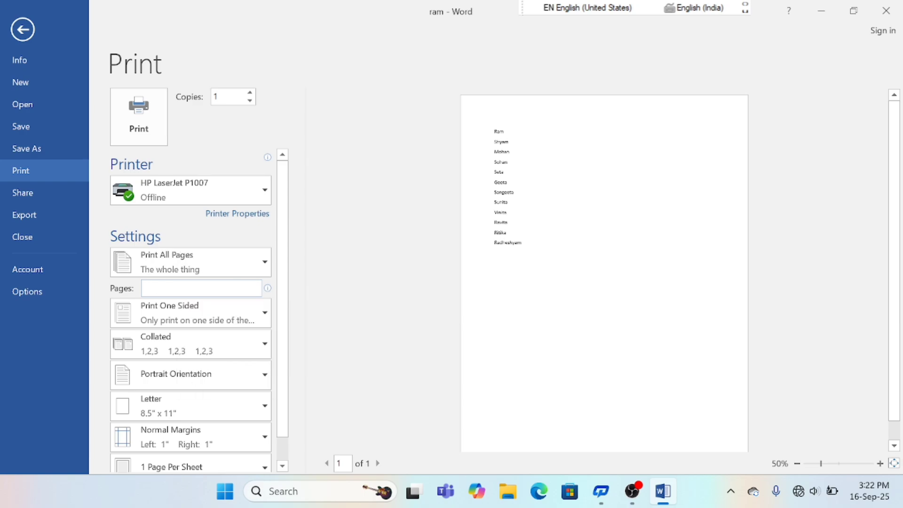
text(1-)
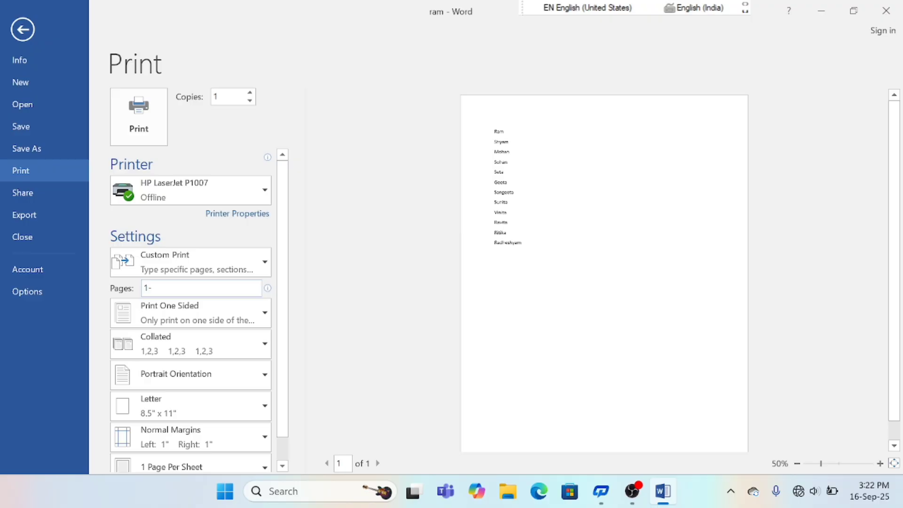
text(5,7)
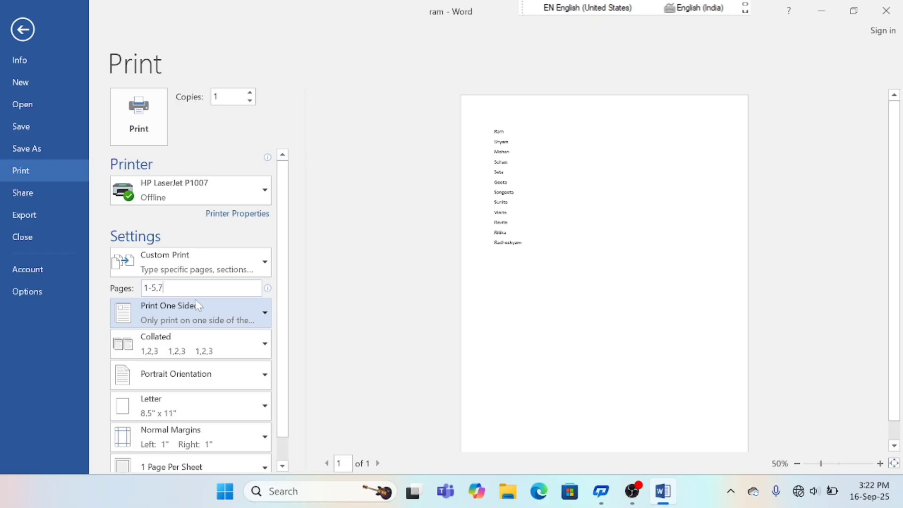
Try two-sided printing with pages flipped on the long edge, and return to Print One Sided.
click(156, 318)
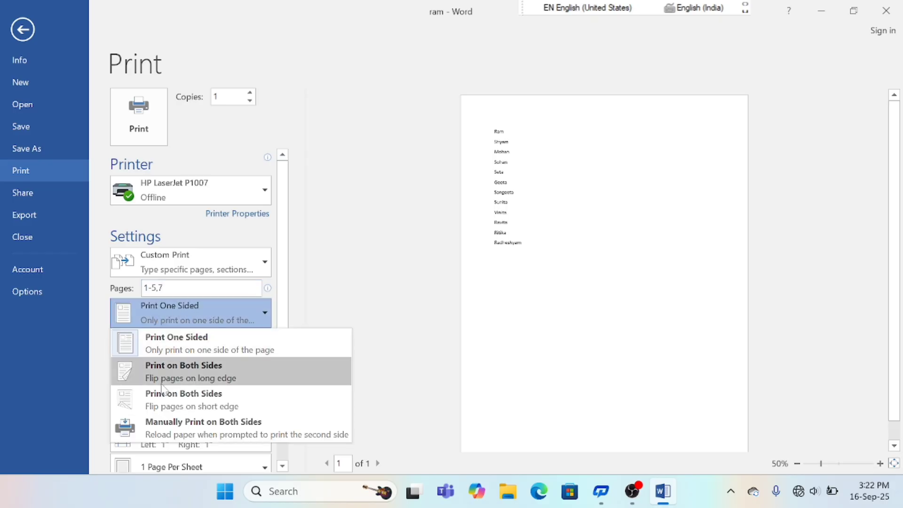
click(159, 312)
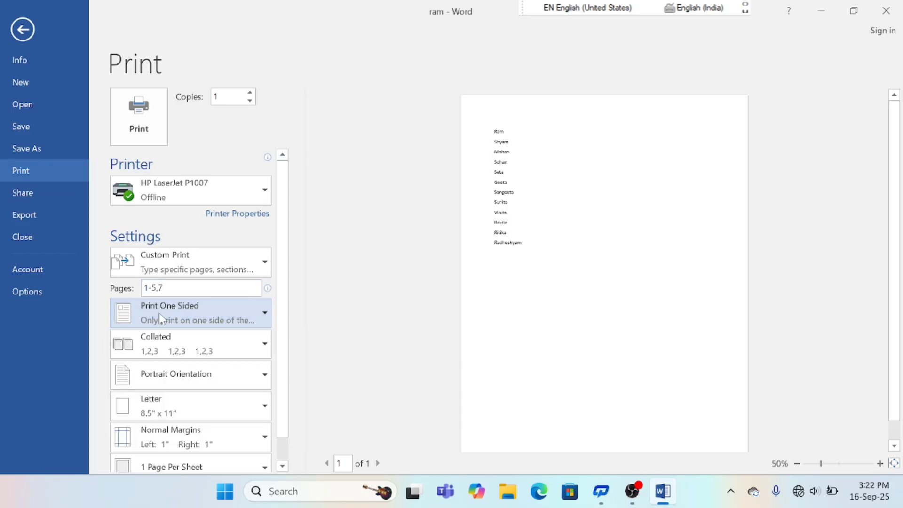
click(159, 313)
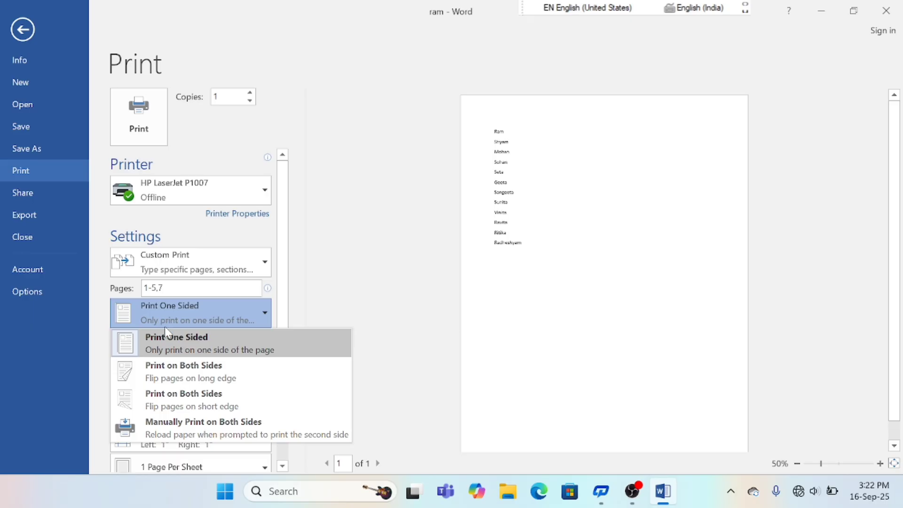
click(174, 375)
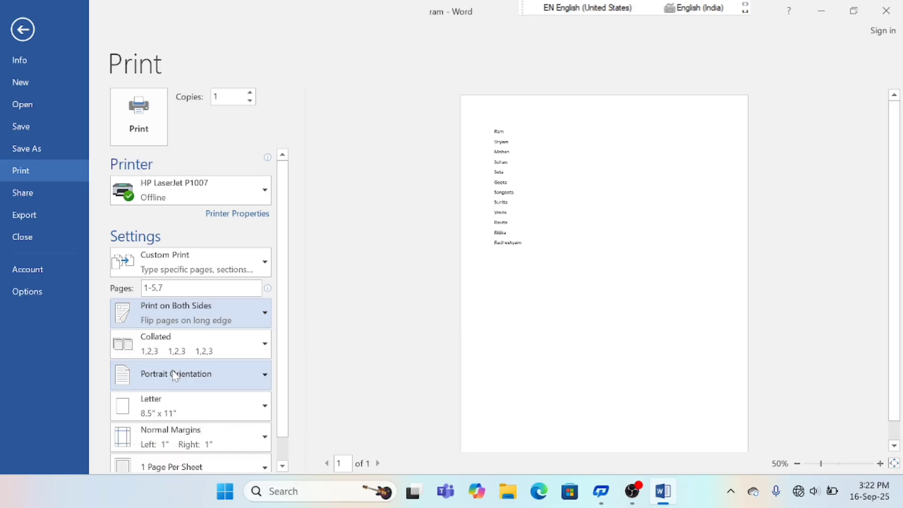
click(166, 318)
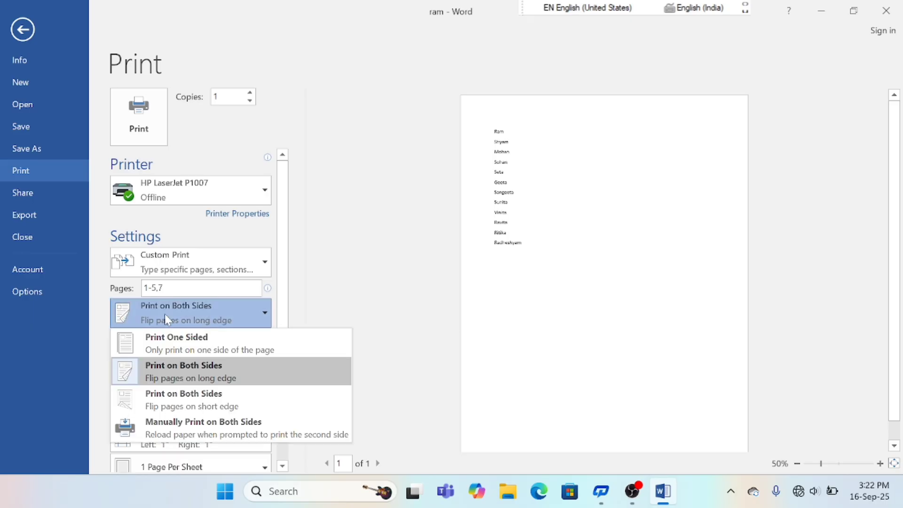
click(171, 341)
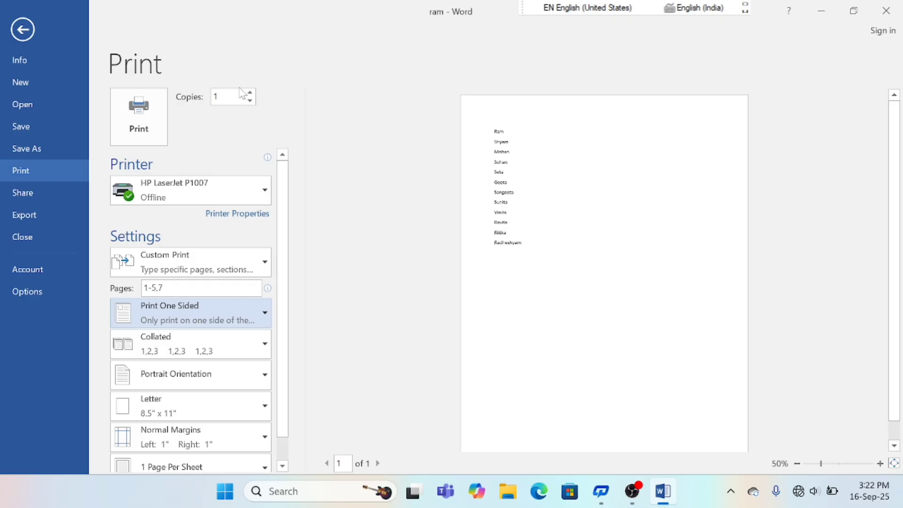
Set the number of copies to 5, and switch the page order to Uncollated and back to Collated.
double_click(216, 97)
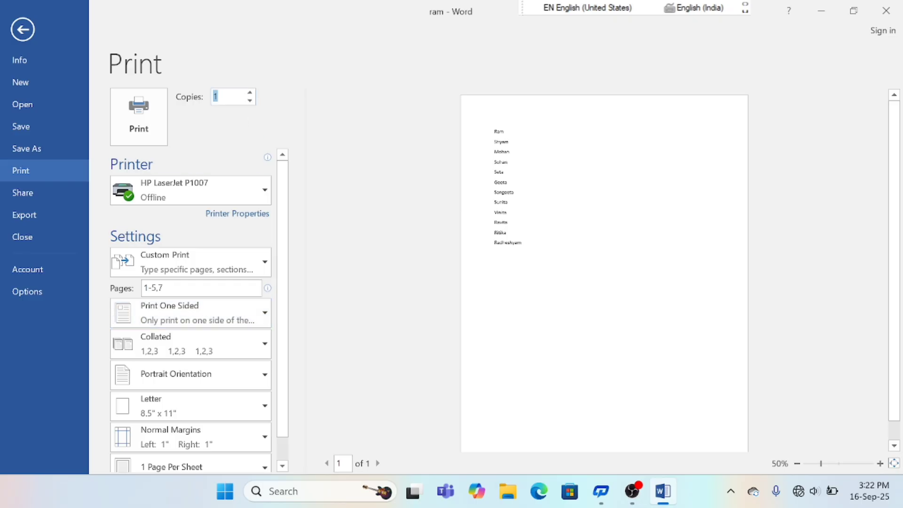
text(5)
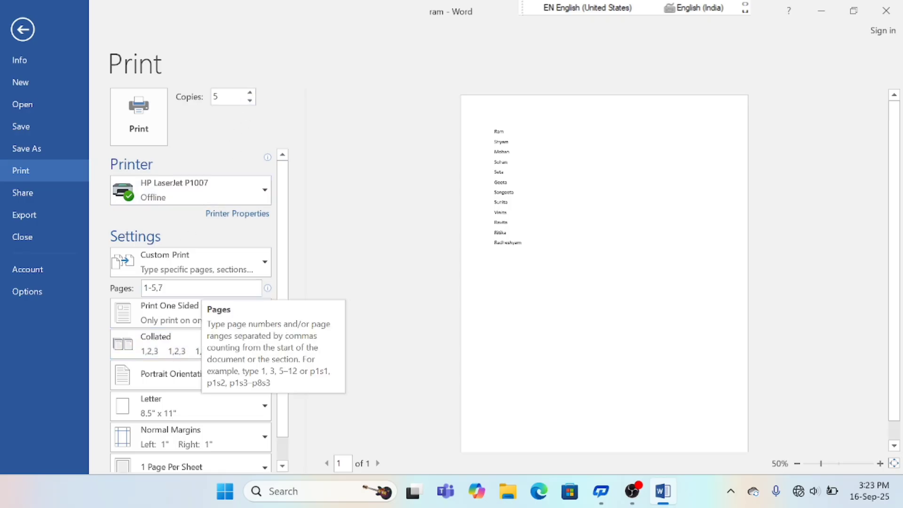
click(176, 332)
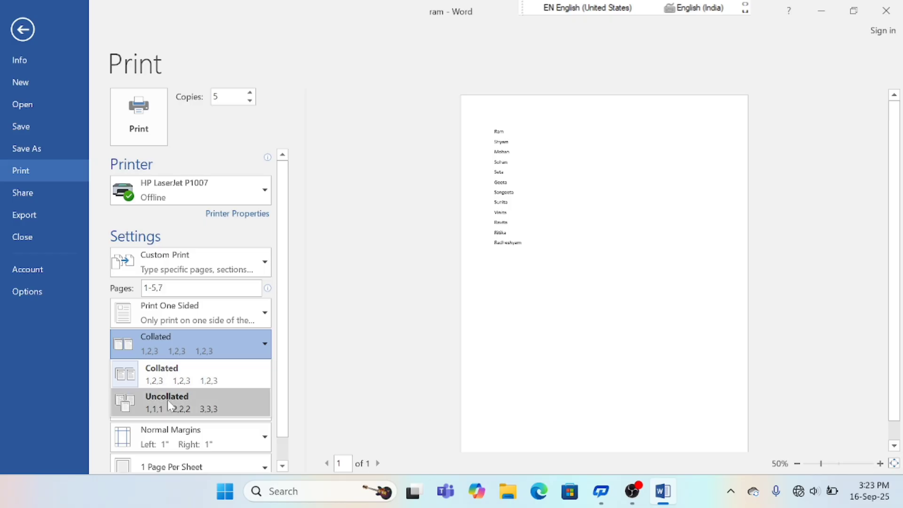
click(168, 401)
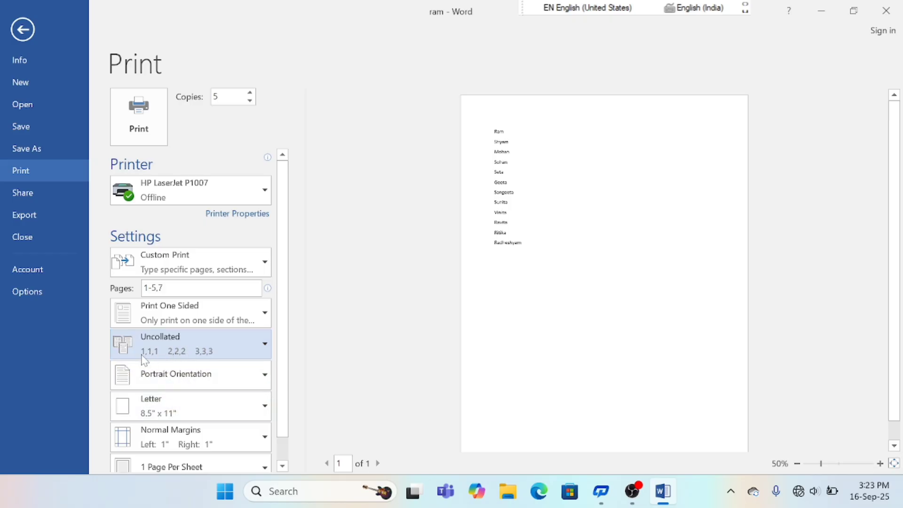
click(212, 359)
click(180, 364)
Switch the page orientation to Landscape and back to Portrait.
click(158, 382)
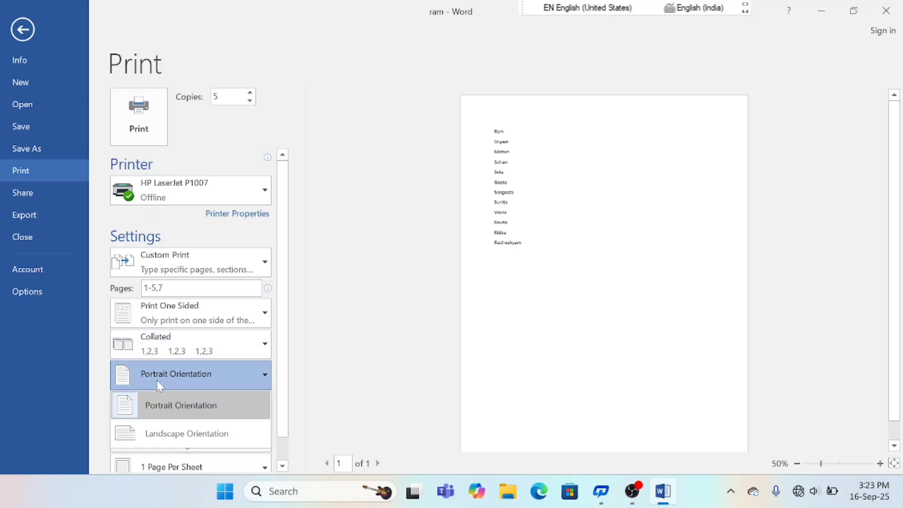
click(158, 434)
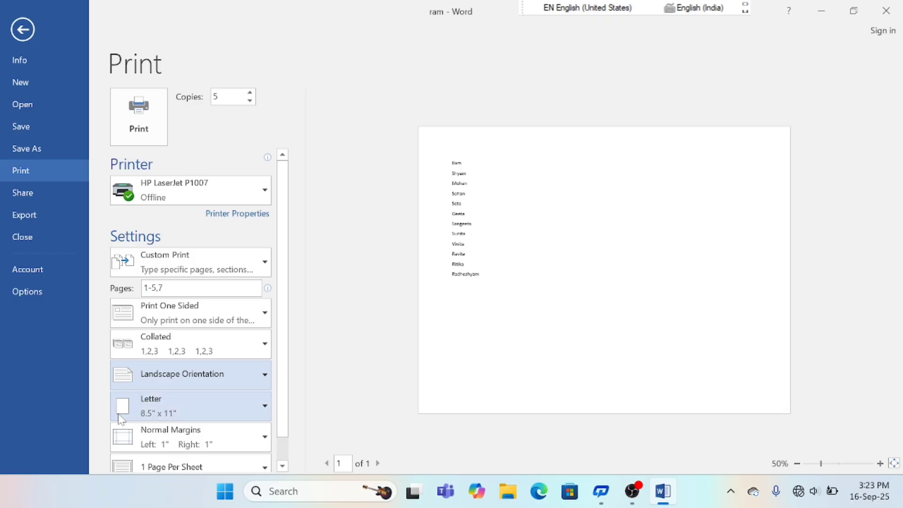
click(141, 378)
click(141, 401)
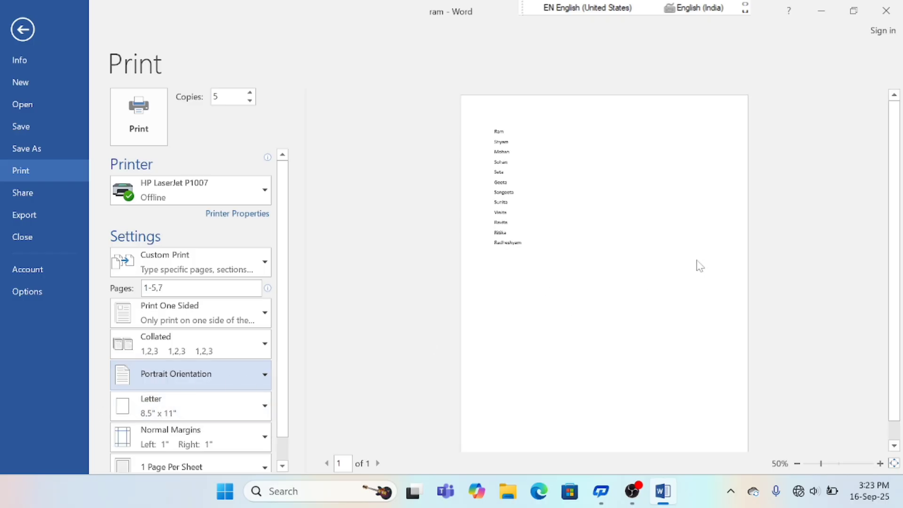
Try the A4 paper size for the print job and return to Letter.
scroll(230, 350, down, 1)
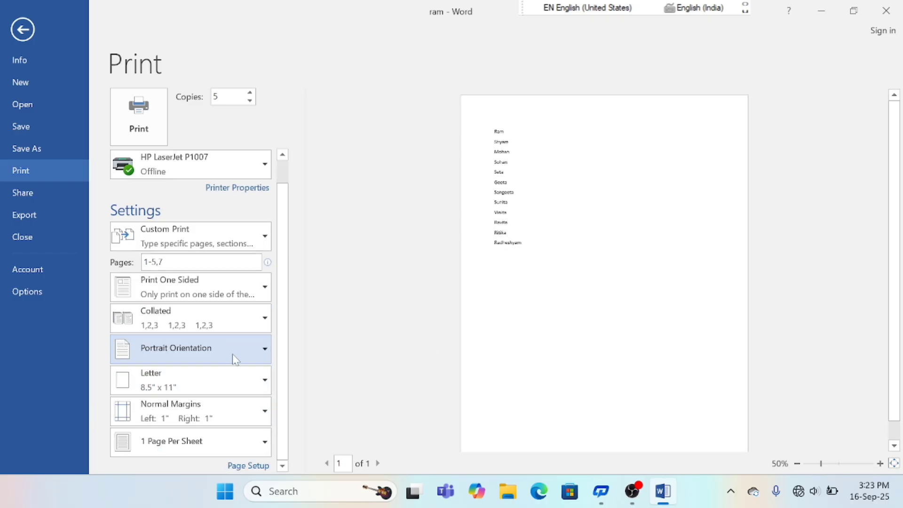
click(187, 379)
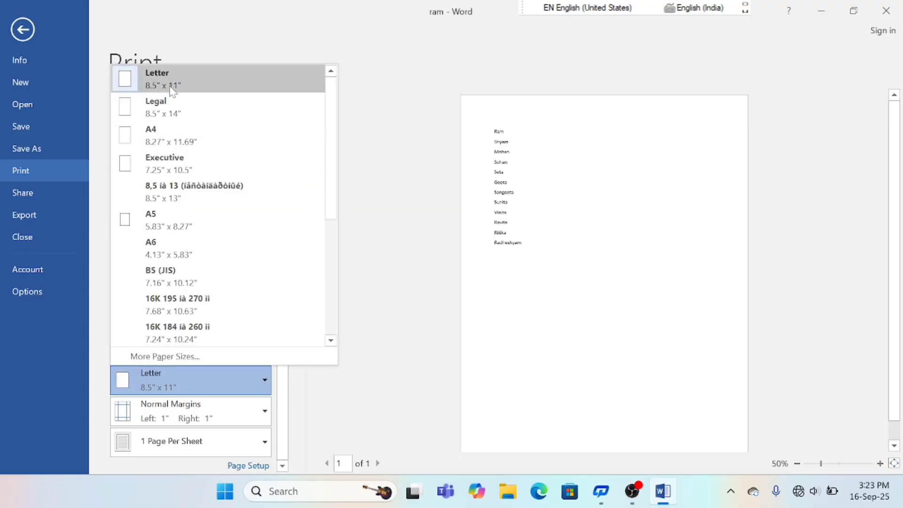
click(172, 135)
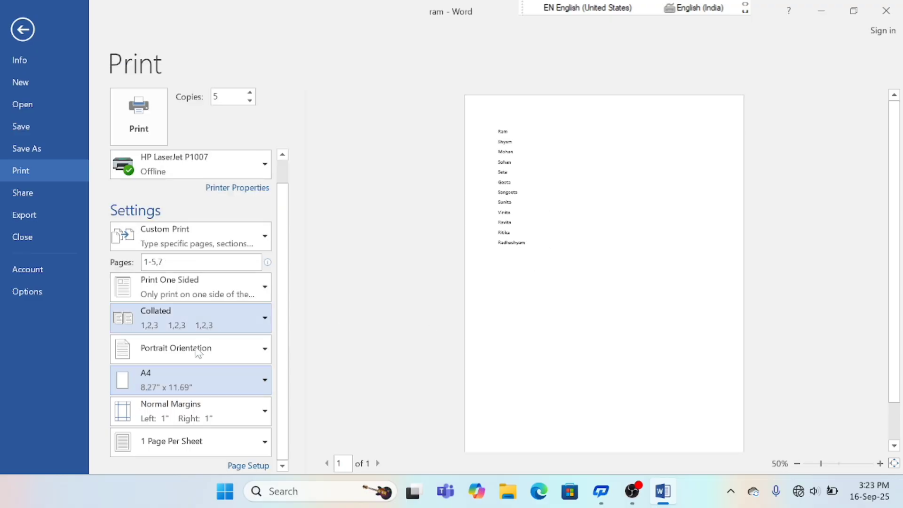
click(186, 386)
click(175, 143)
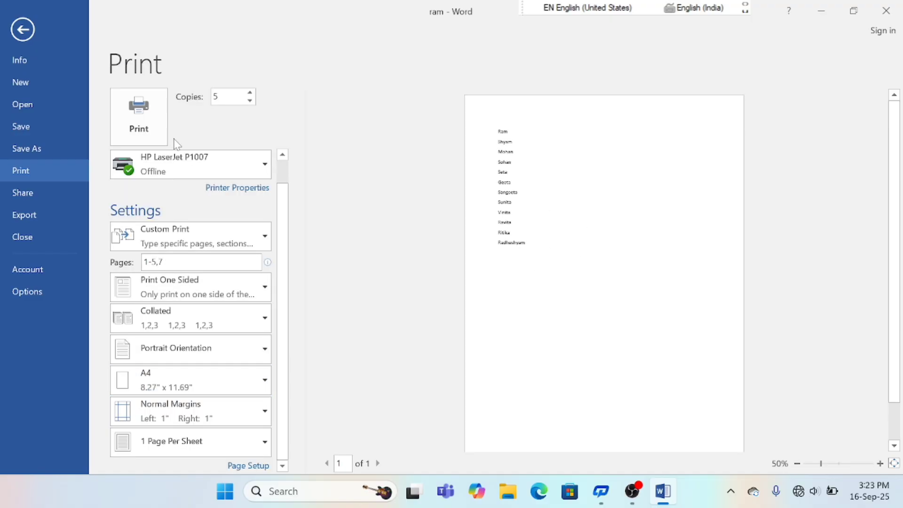
click(202, 382)
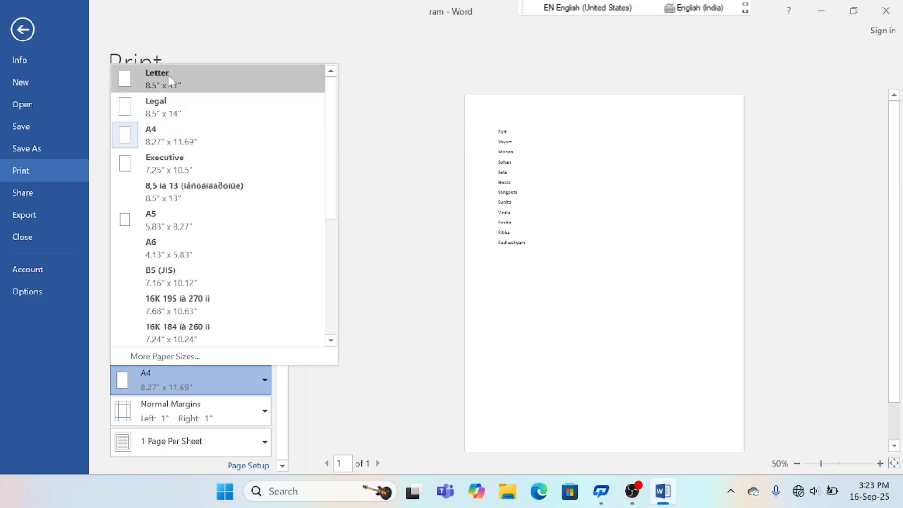
click(155, 141)
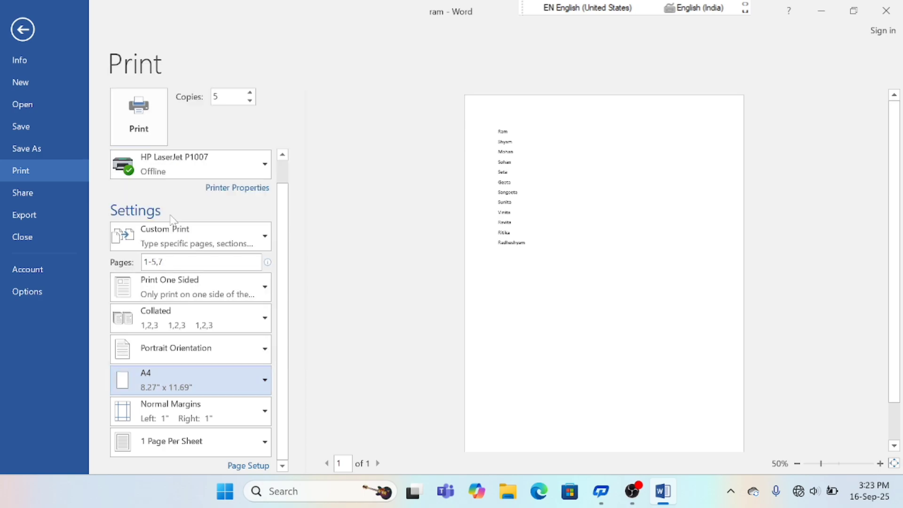
click(190, 382)
click(178, 85)
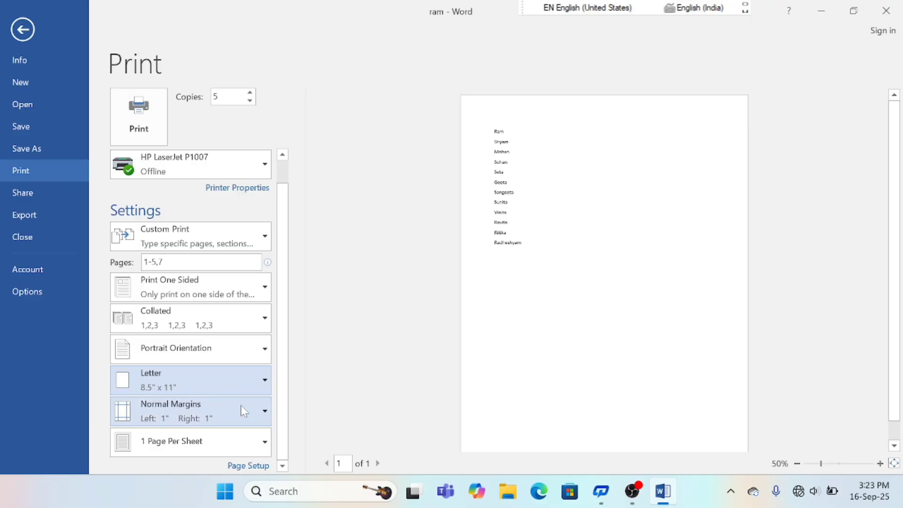
Apply Narrow margins to the page and restore the Normal margins.
click(186, 421)
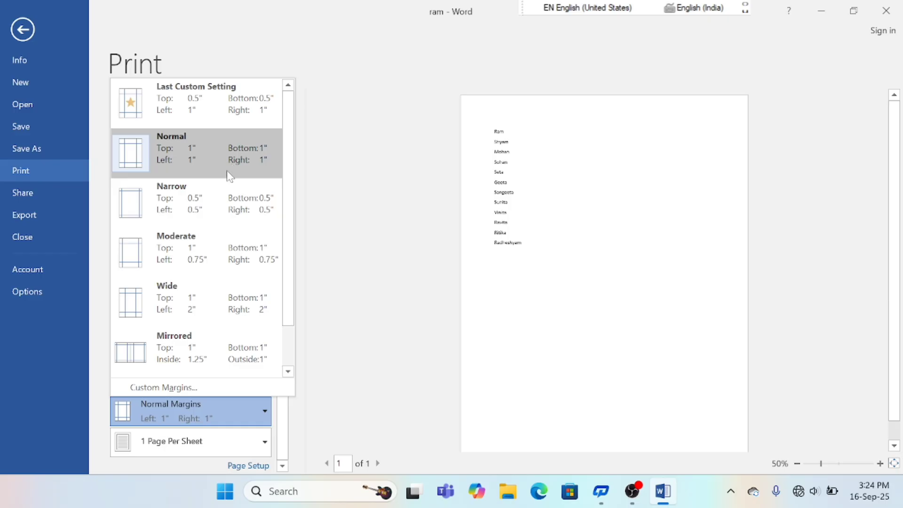
click(180, 205)
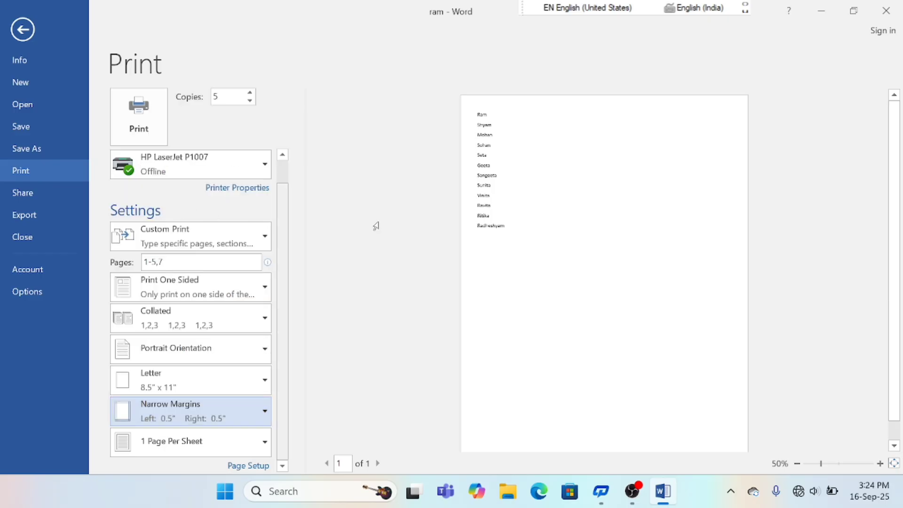
click(188, 414)
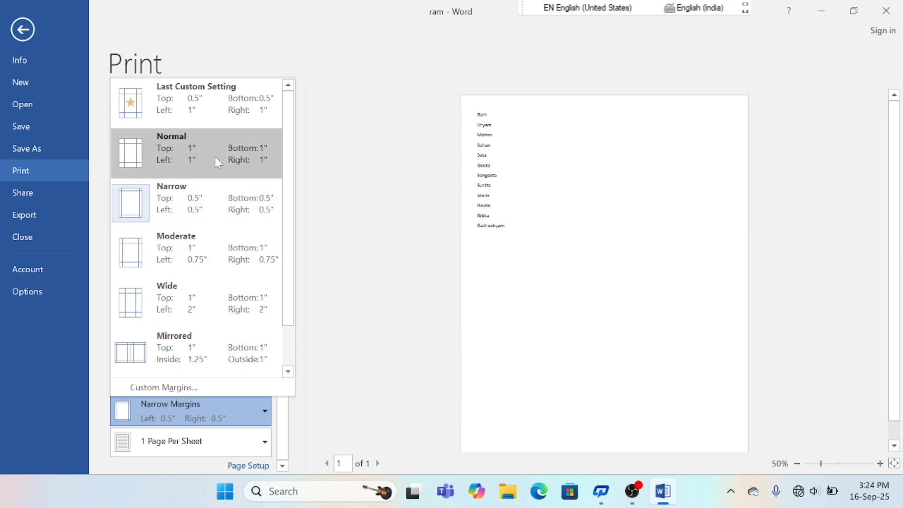
click(195, 159)
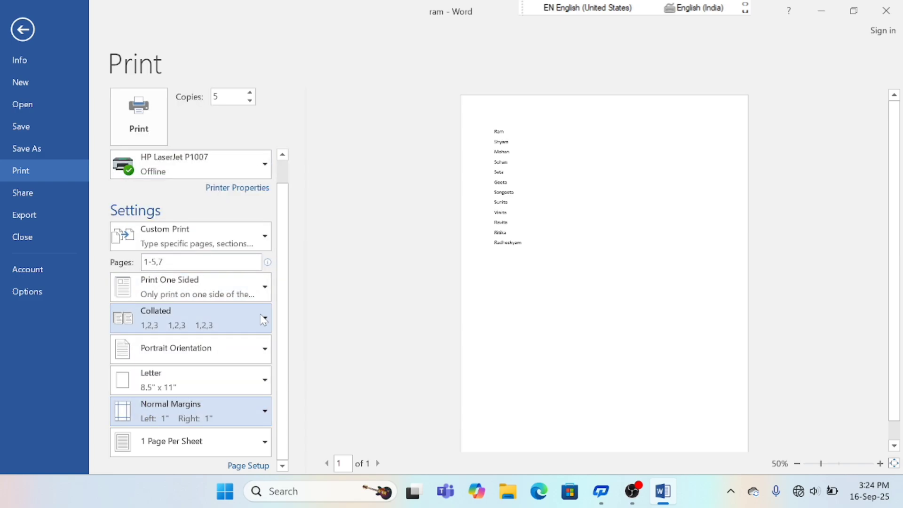
Set the print layout to 2 Pages Per Sheet.
click(162, 447)
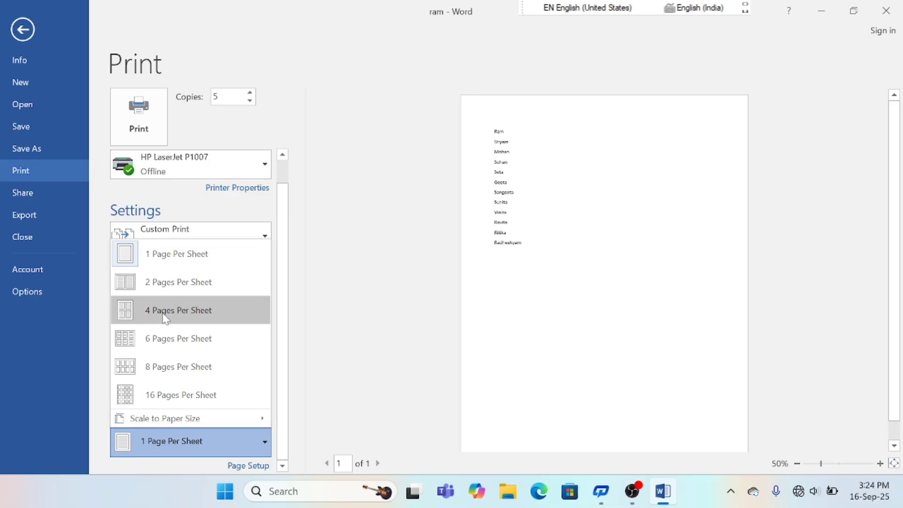
click(163, 282)
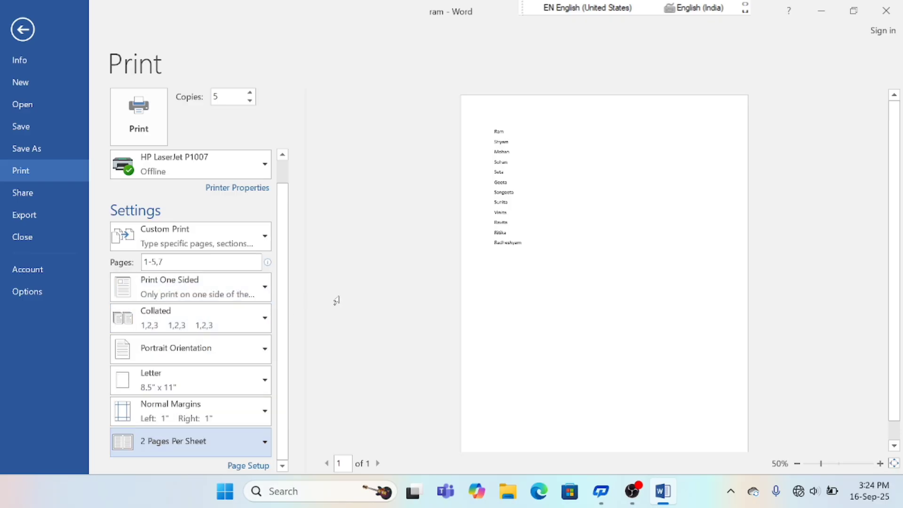
Set the print layout back to 1 Page Per Sheet and return to the document.
click(161, 456)
click(153, 254)
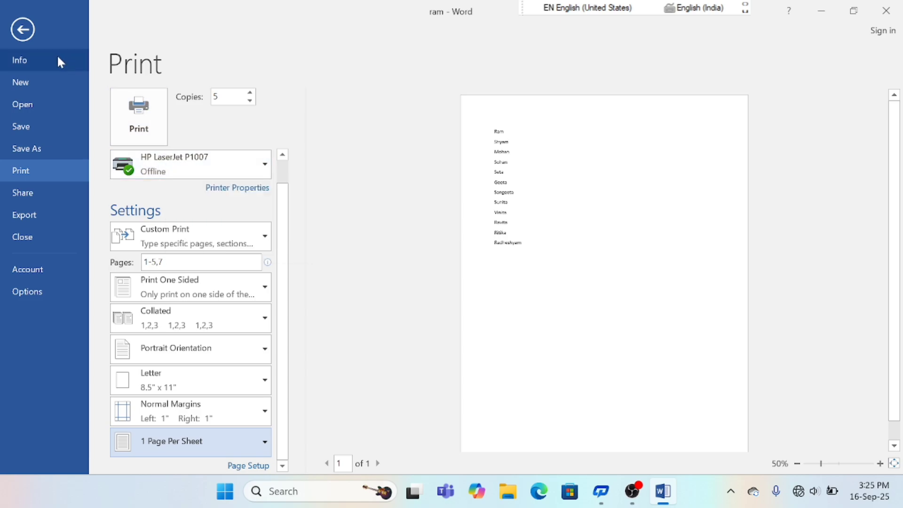
click(25, 38)
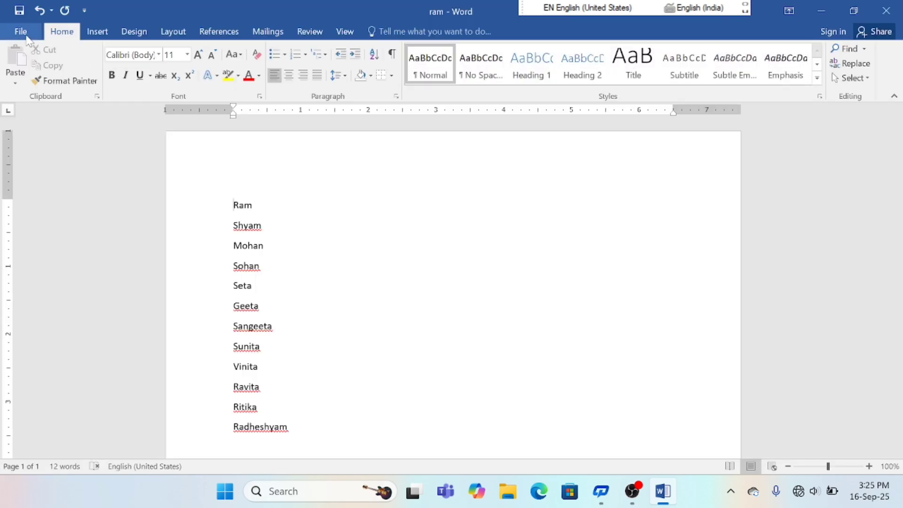
Close the ram document without saving its changes.
click(27, 39)
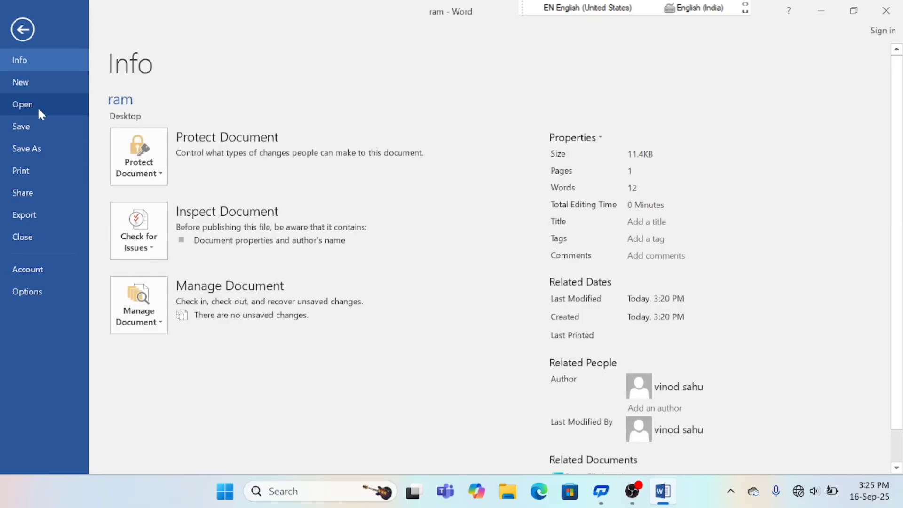
click(26, 32)
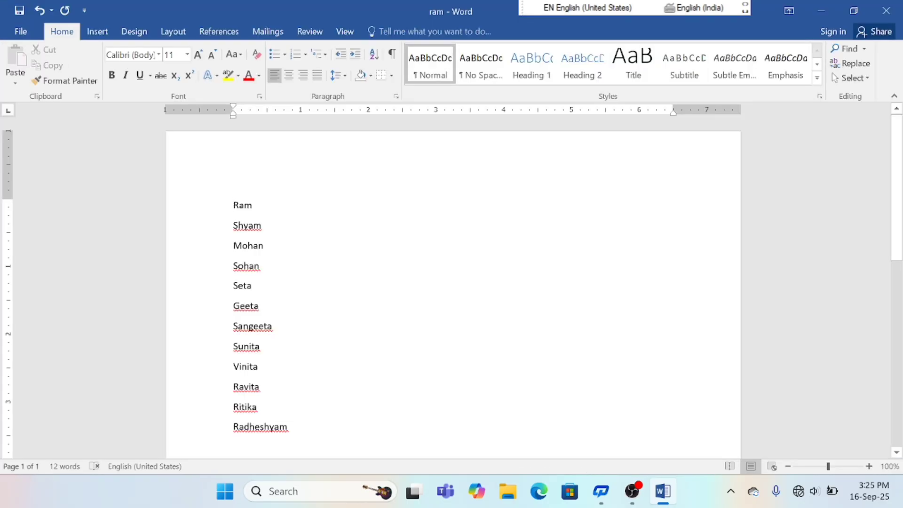
click(886, 10)
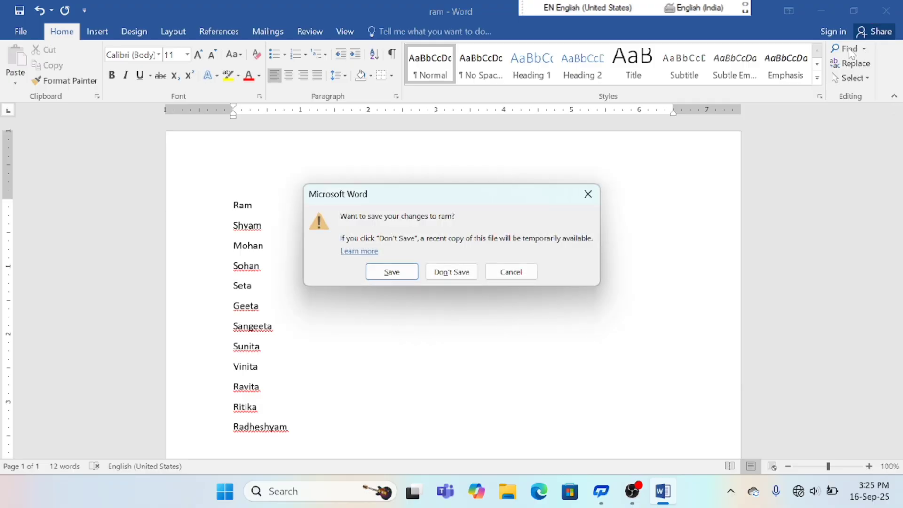
click(447, 273)
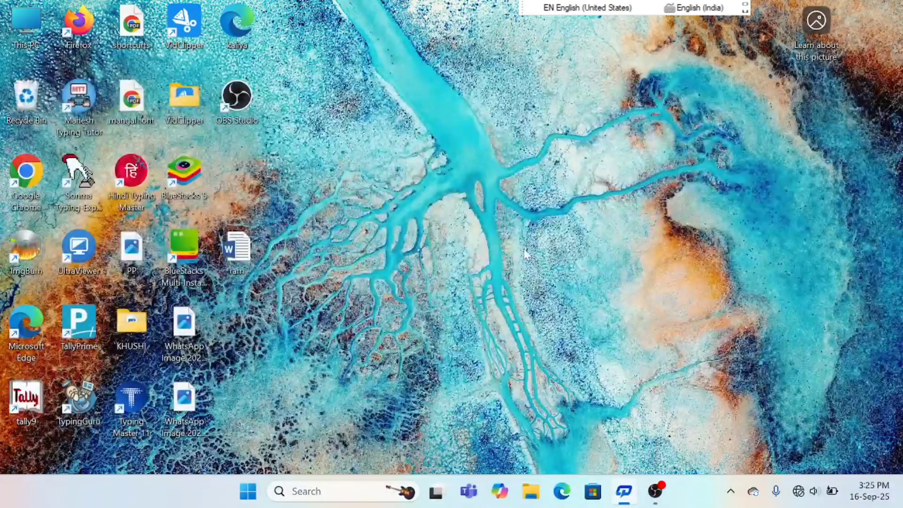
Open the sangeeta document from Local Disk (D:) in File Explorer and close it again.
double_click(29, 18)
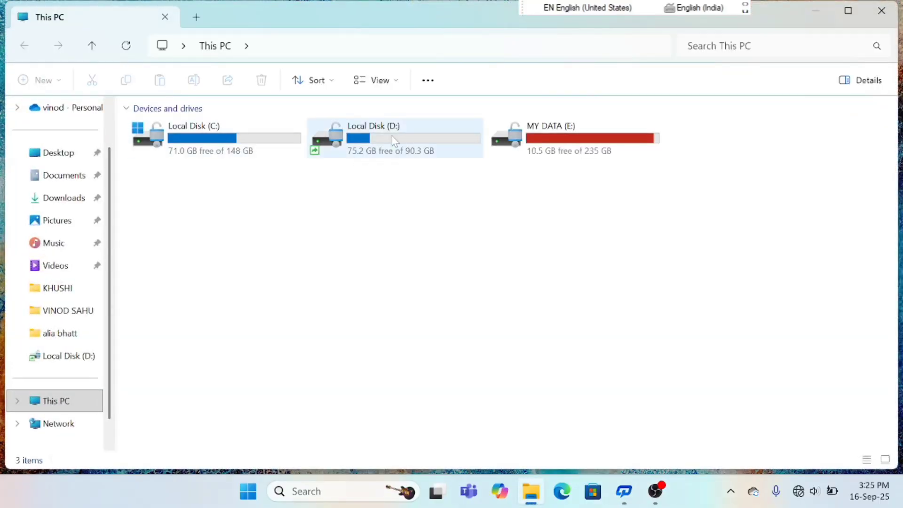
double_click(394, 141)
scroll(282, 329, down, 3)
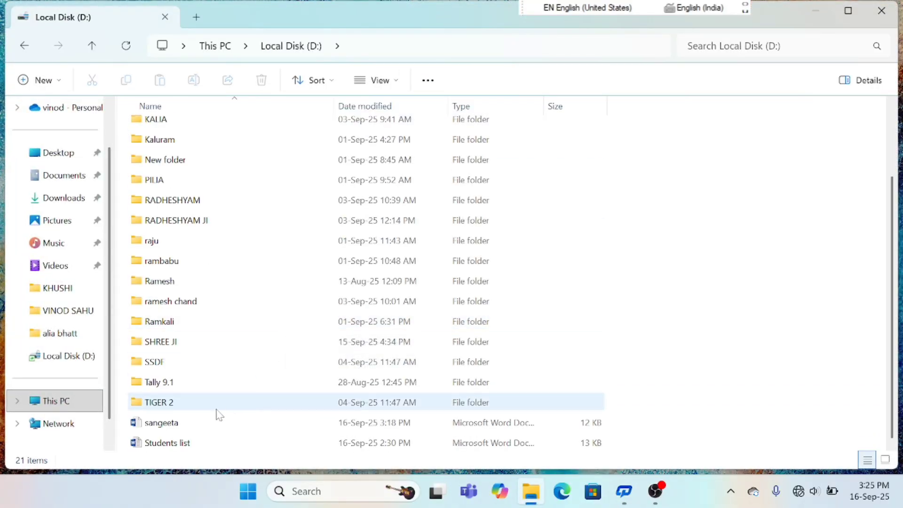
double_click(171, 426)
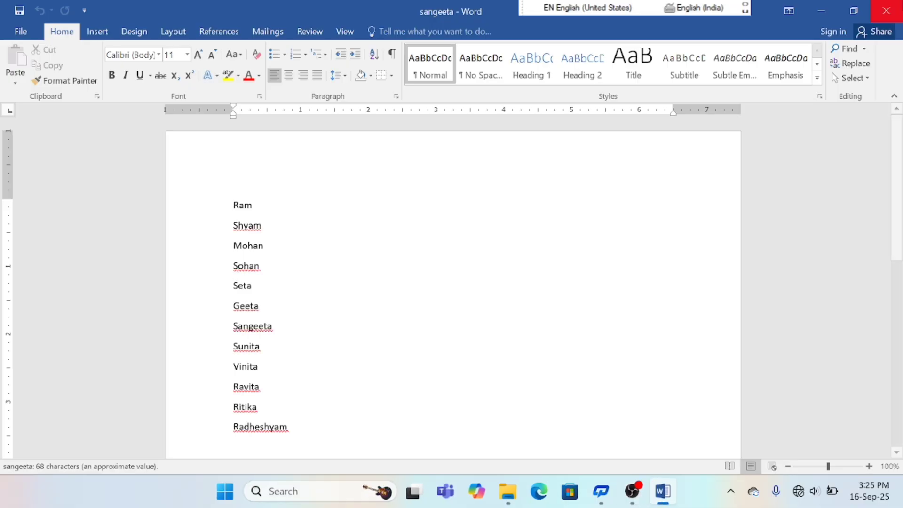
click(886, 10)
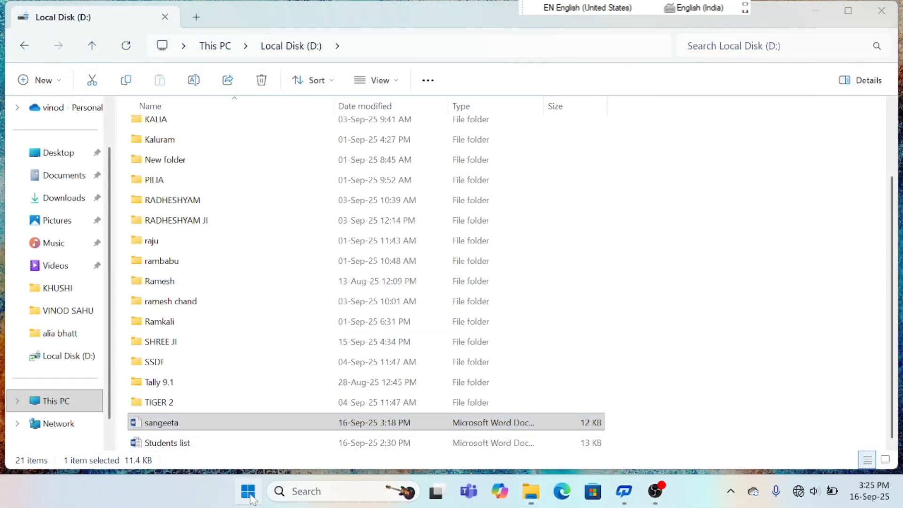
Search for word on the computer, launch Word 2016 and create a blank document.
click(248, 500)
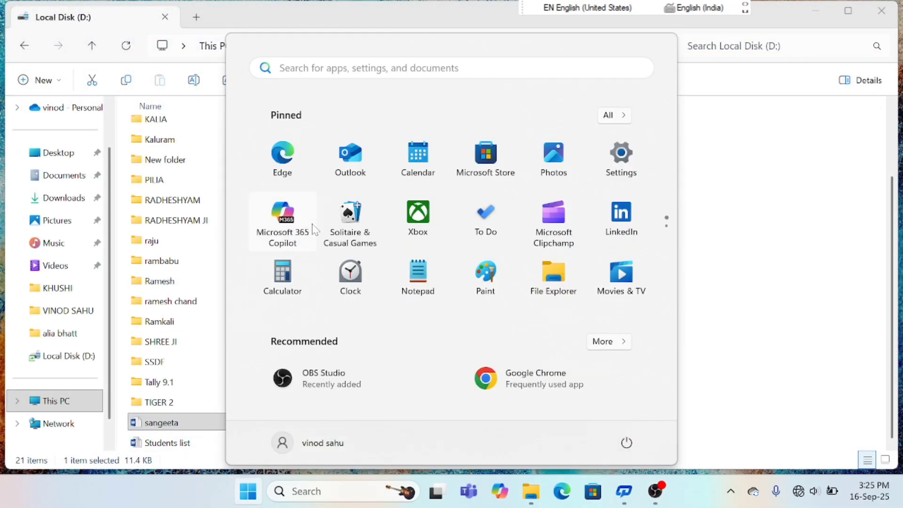
text(word)
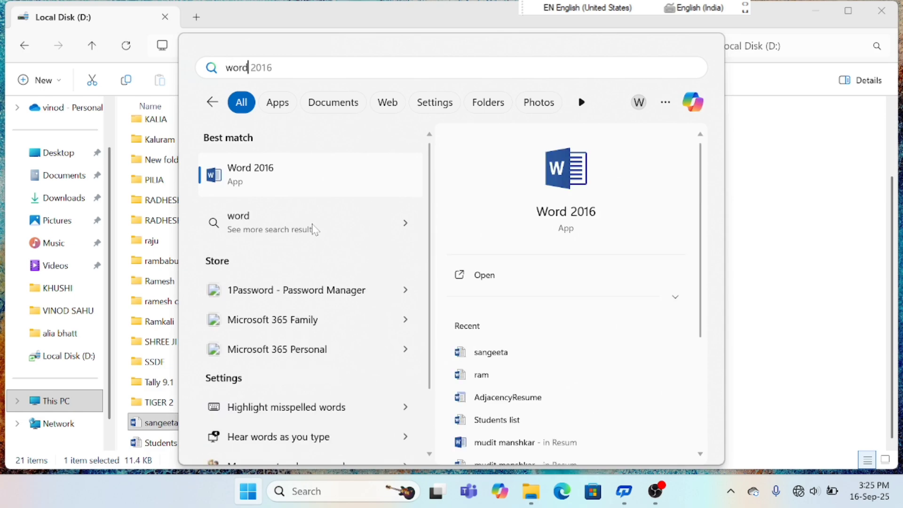
click(289, 180)
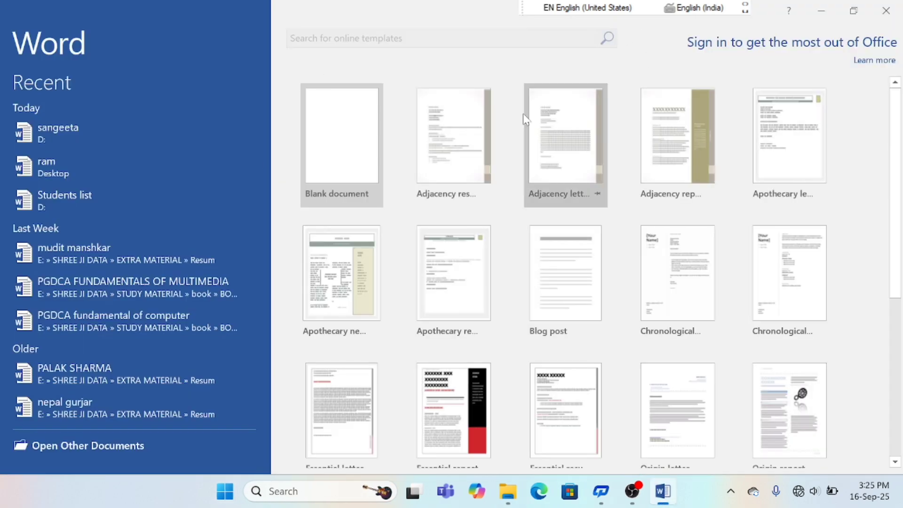
click(362, 128)
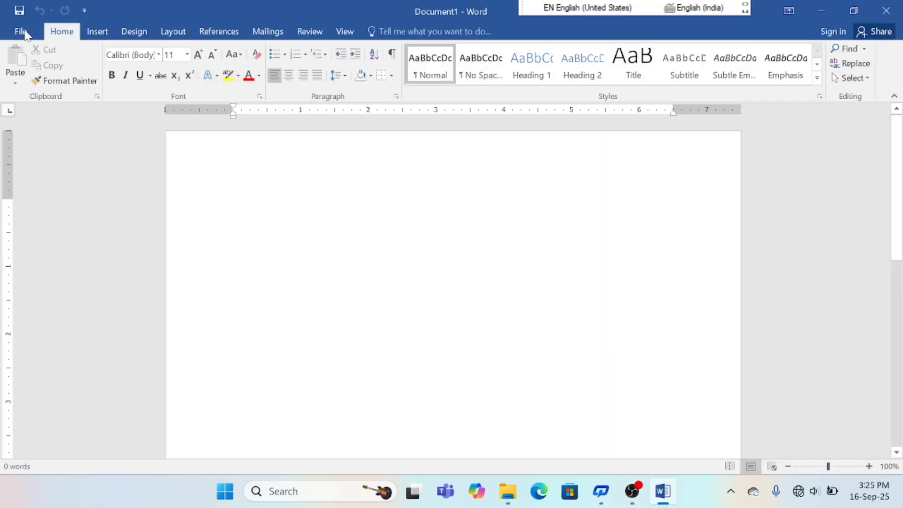
Browse from within Word to Local Disk (D:) and open the sangeeta document.
click(22, 32)
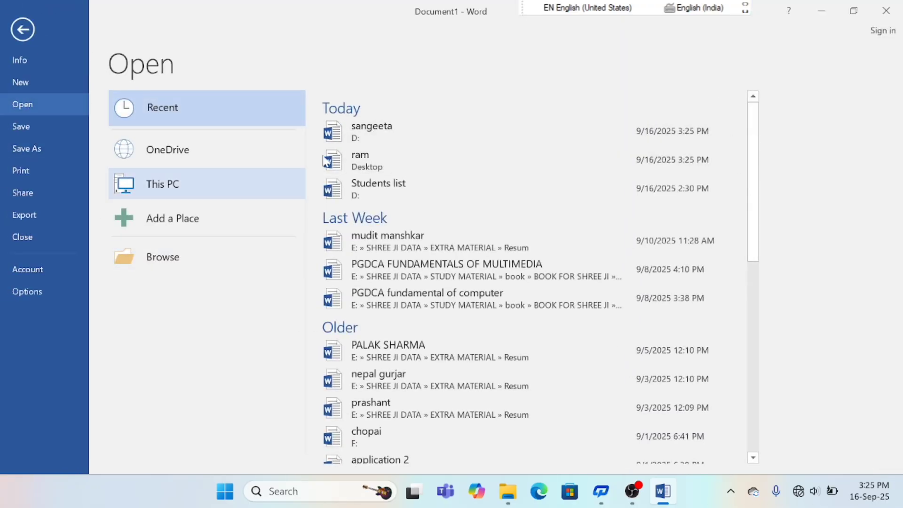
click(162, 263)
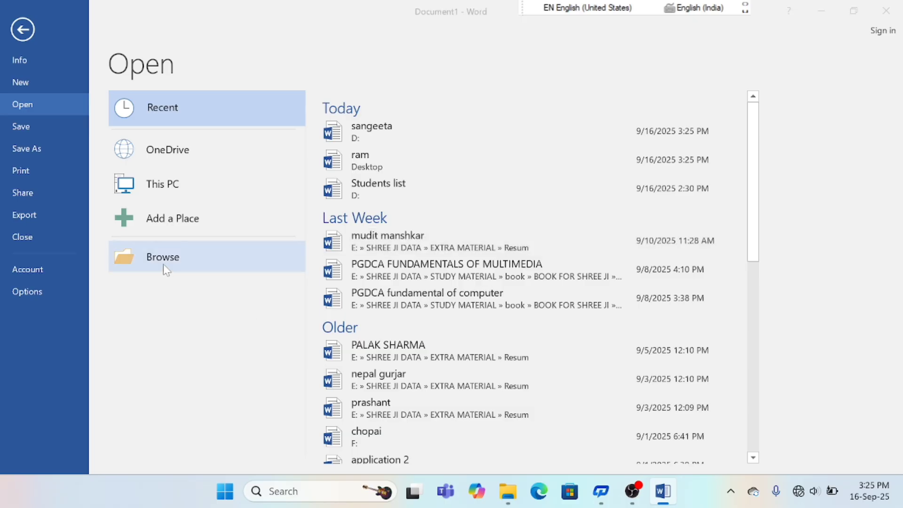
scroll(115, 198, down, 5)
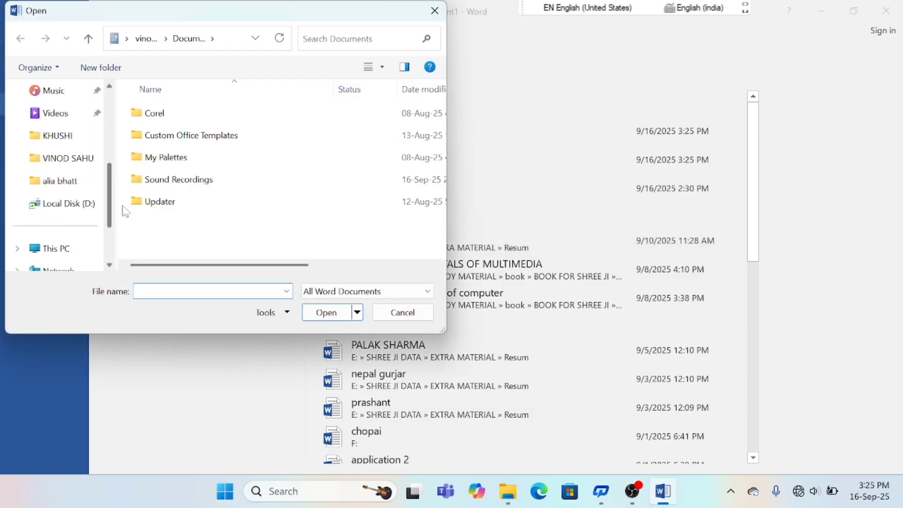
click(54, 204)
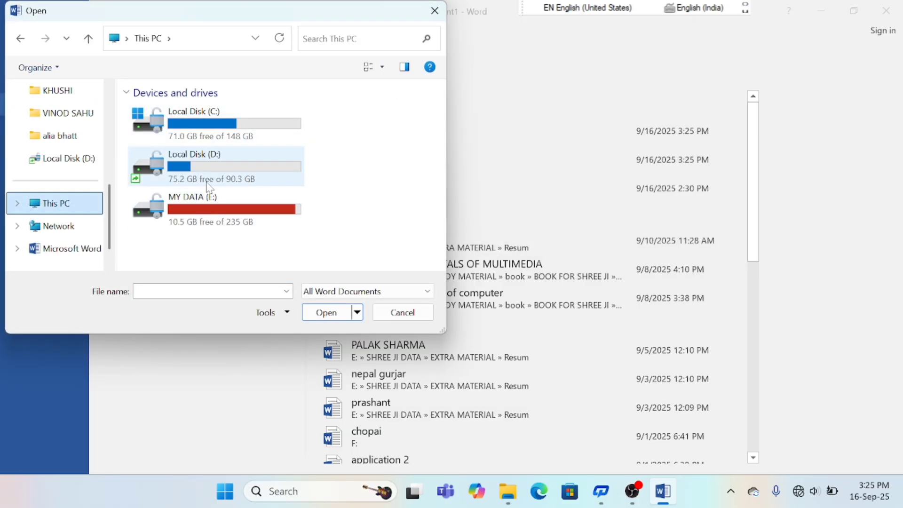
double_click(189, 172)
scroll(199, 179, down, 5)
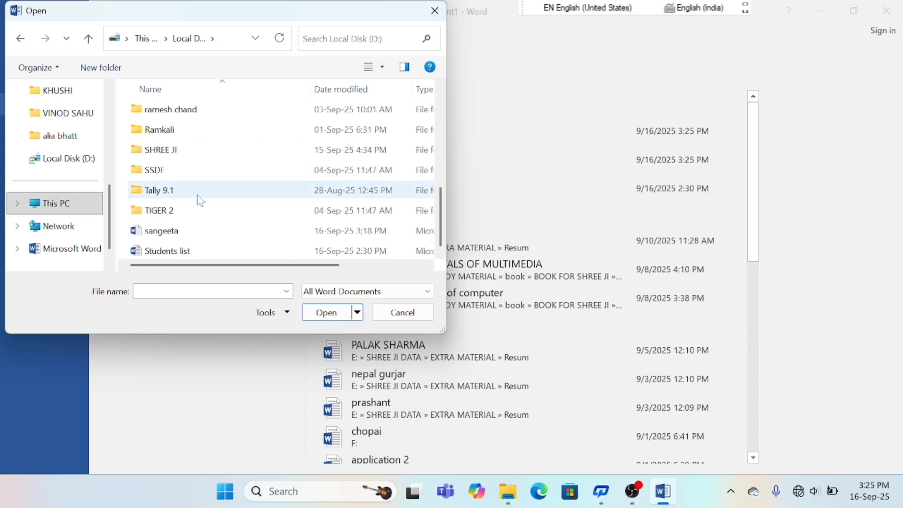
click(158, 235)
click(326, 313)
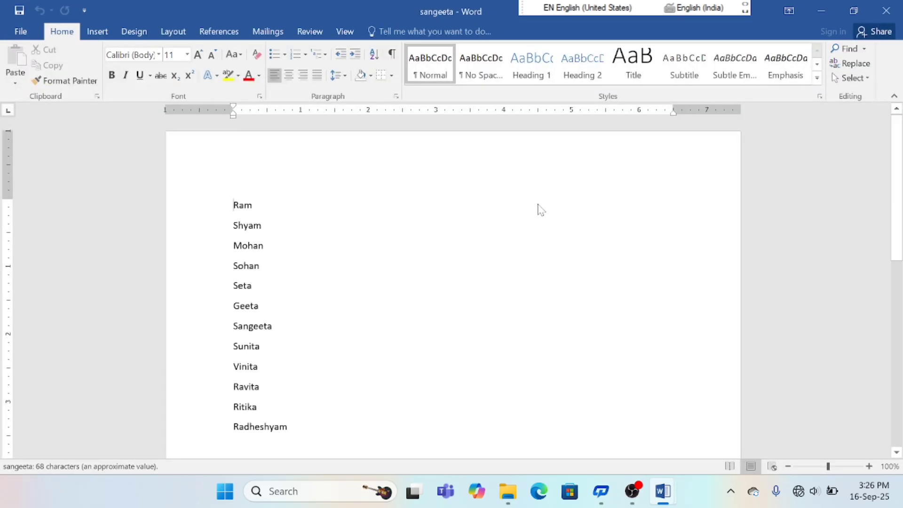